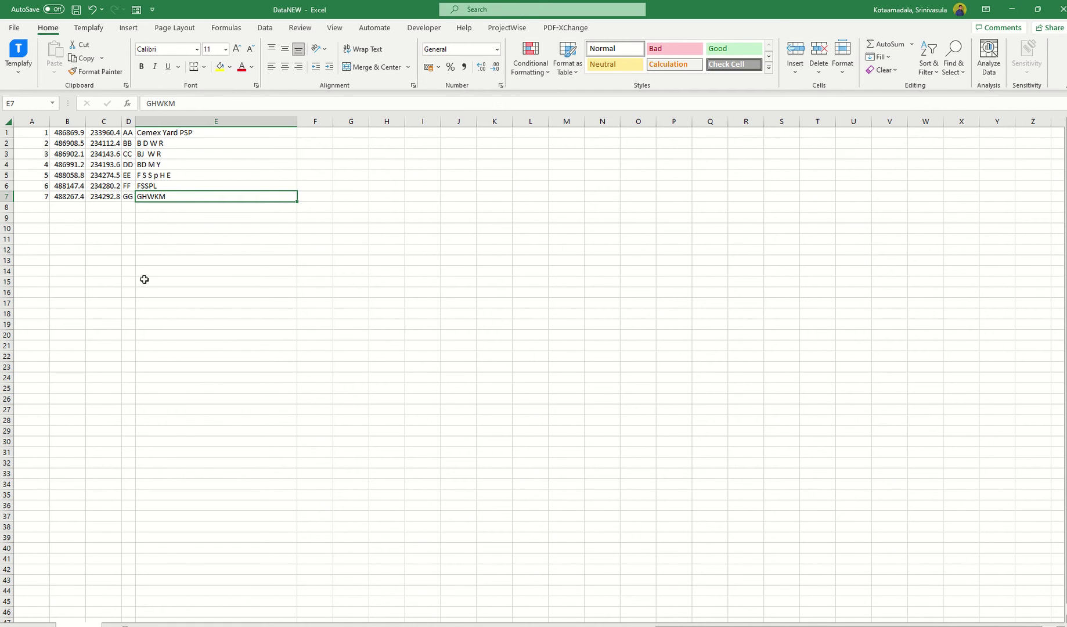
Review the worksheet's point number, easting, northing, name and description columns for rows 1 to 7.
{"action": "left_click_drag", "start_coordinate": [33, 134], "coordinate": [32, 196]}
{"action": "left_click_drag", "start_coordinate": [69, 135], "coordinate": [81, 196]}
{"action": "left_click_drag", "start_coordinate": [105, 133], "coordinate": [132, 197]}
{"action": "left_click_drag", "start_coordinate": [157, 140], "coordinate": [162, 197]}
{"action": "left_click", "coordinate": [317, 185]}
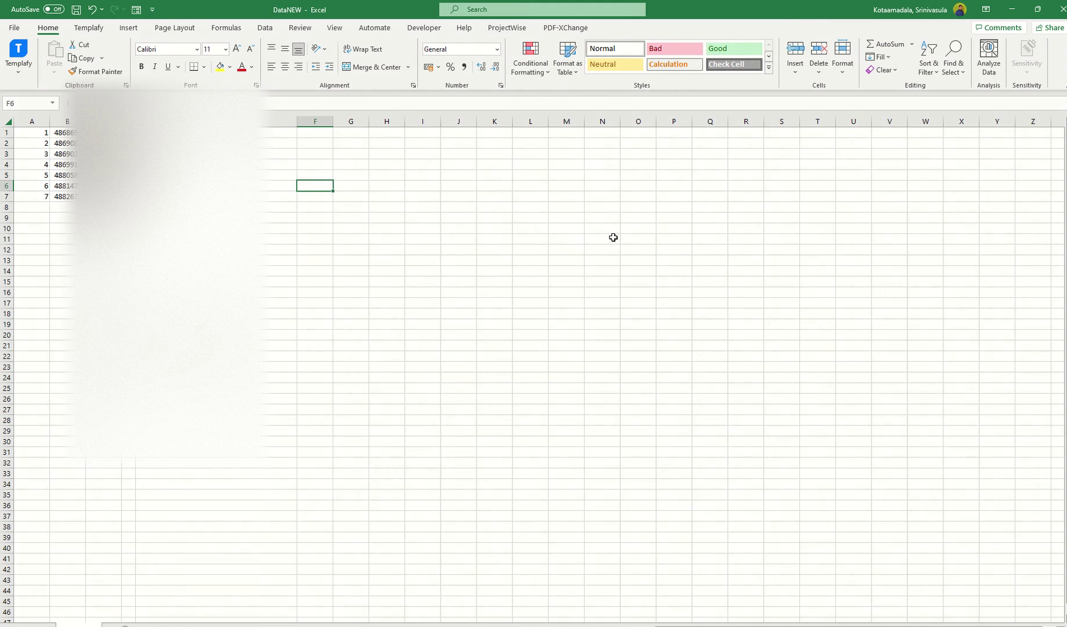
Save a copy of the worksheet as a tab-delimited text file named DataNEW Details in Documents, and close the workbook.
{"action": "left_click", "coordinate": [20, 31]}
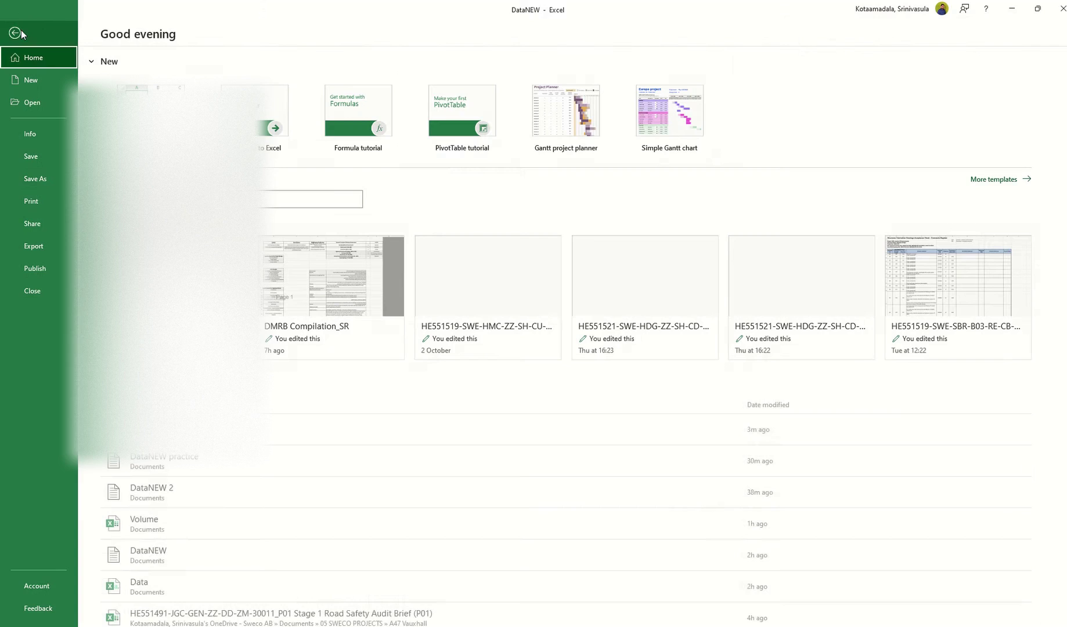
{"action": "left_click", "coordinate": [45, 175]}
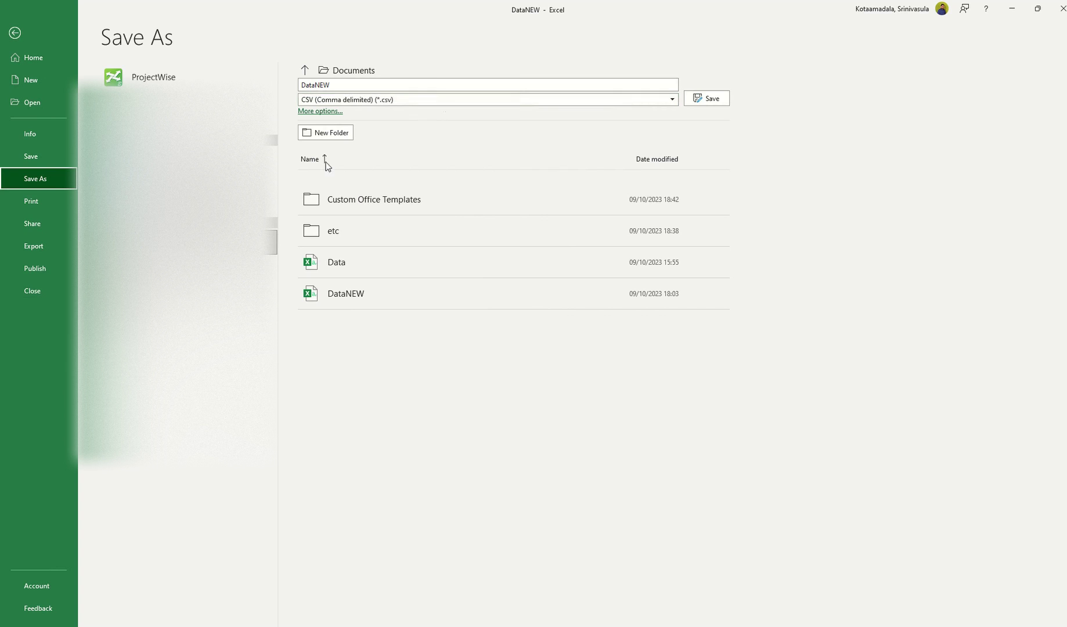
{"action": "left_click", "coordinate": [430, 101]}
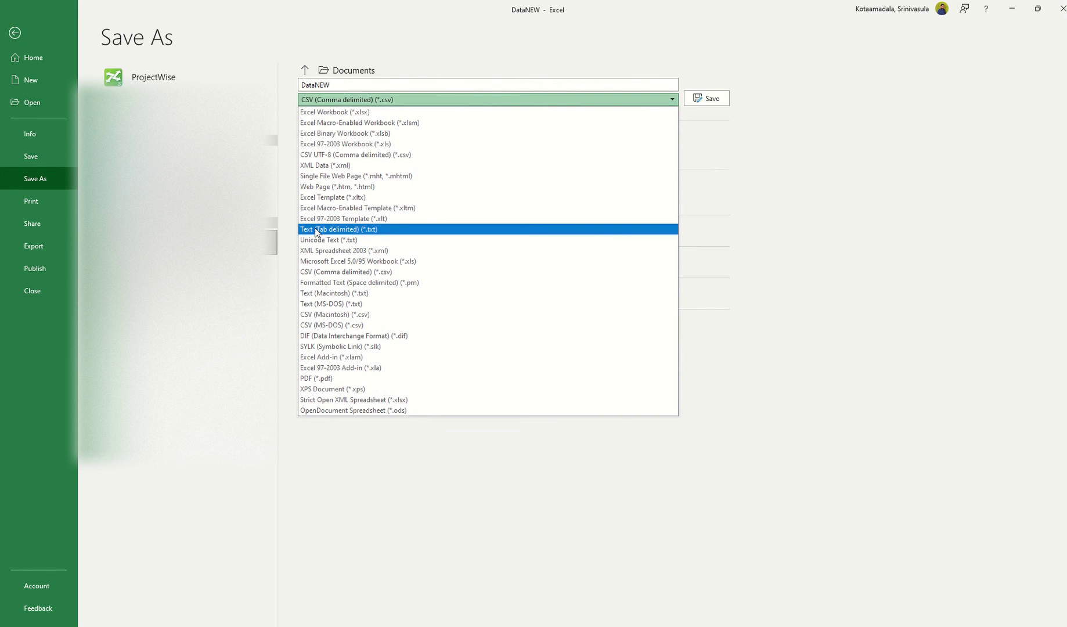
{"action": "left_click", "coordinate": [356, 230]}
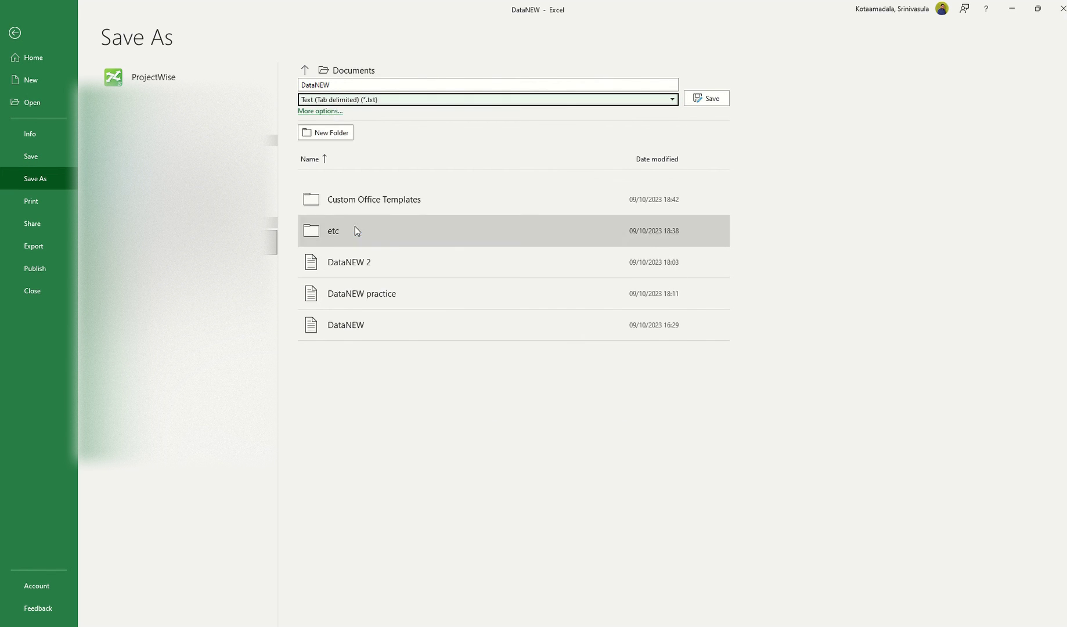
{"action": "left_click", "coordinate": [335, 83]}
{"action": "left_click", "coordinate": [341, 83]}
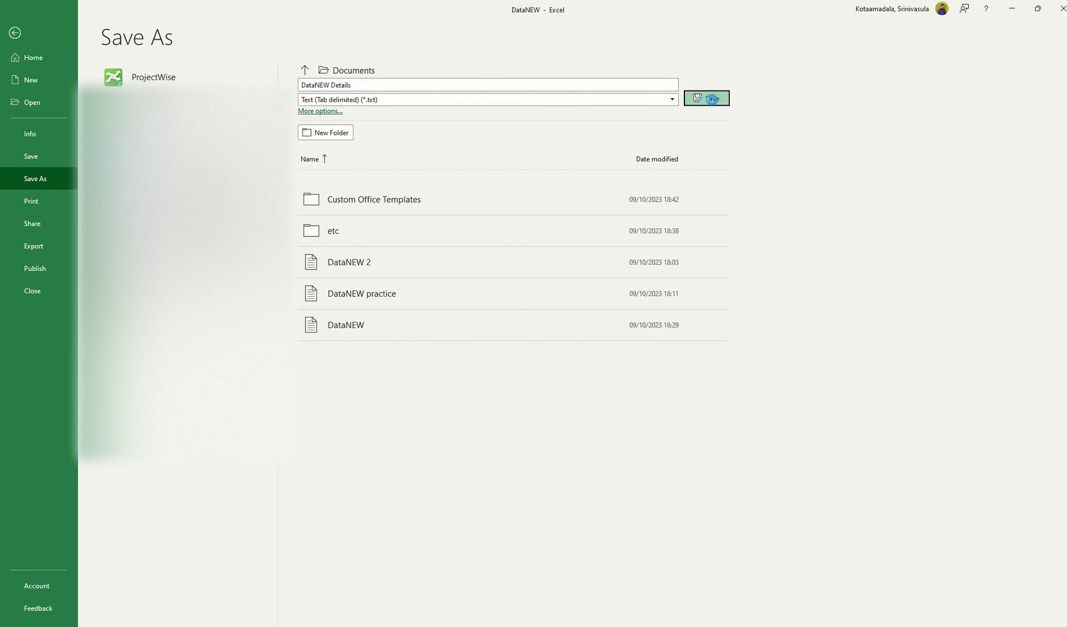
{"action": "left_click", "coordinate": [700, 98]}
{"action": "left_click", "coordinate": [1061, 9]}
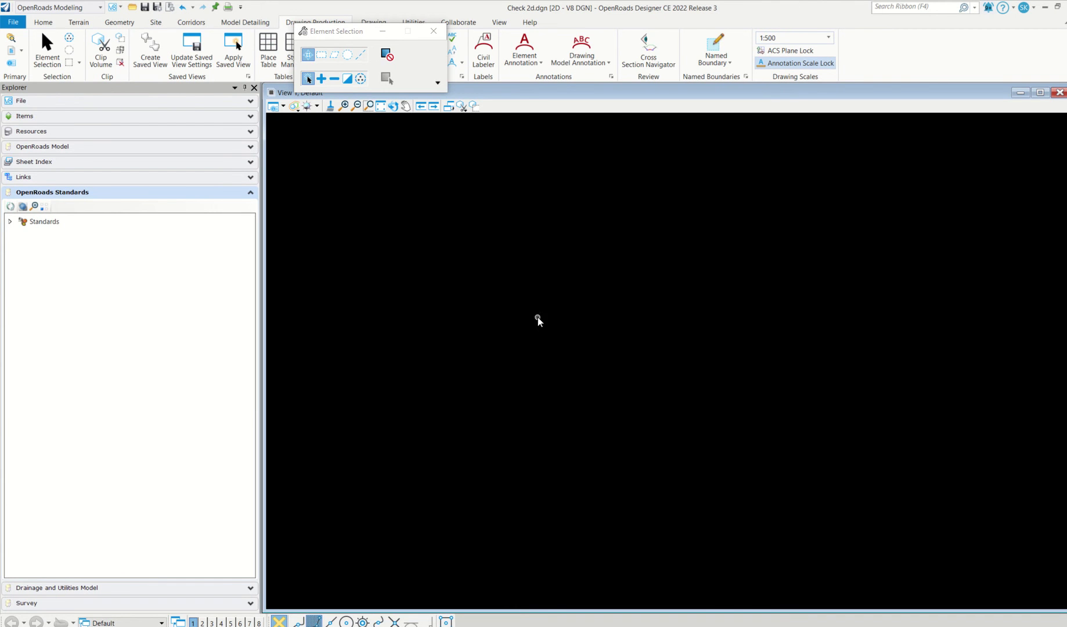
In OpenRoads Designer, start Import Horizontal Points From Ascii File without a reference element and load the DataNEW Details text file.
{"action": "left_click", "coordinate": [434, 31]}
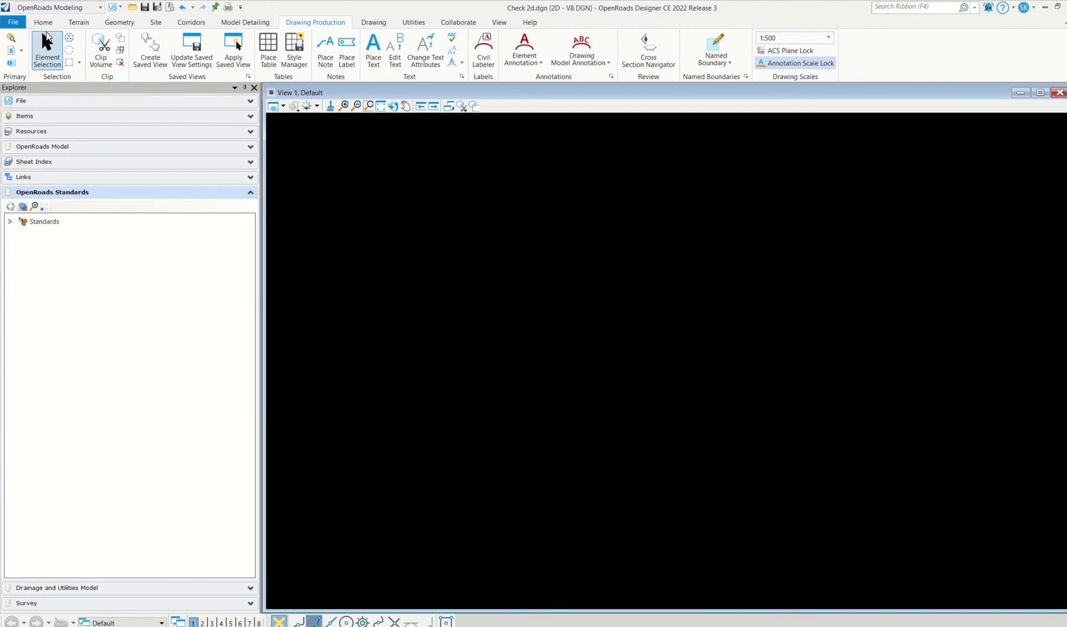
{"action": "left_click", "coordinate": [118, 22]}
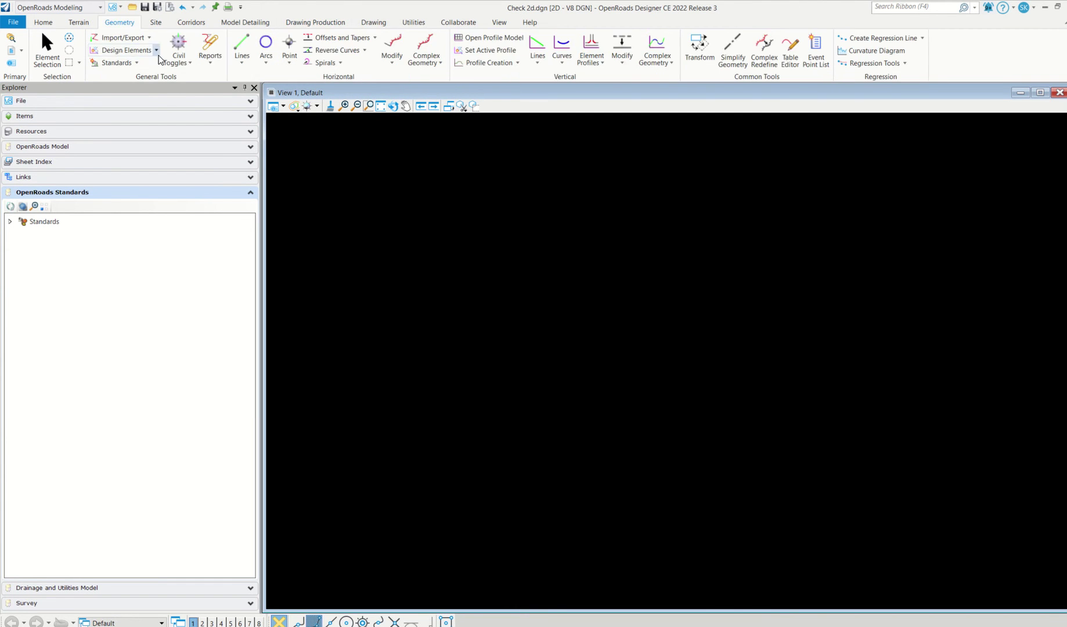
{"action": "left_click", "coordinate": [148, 37]}
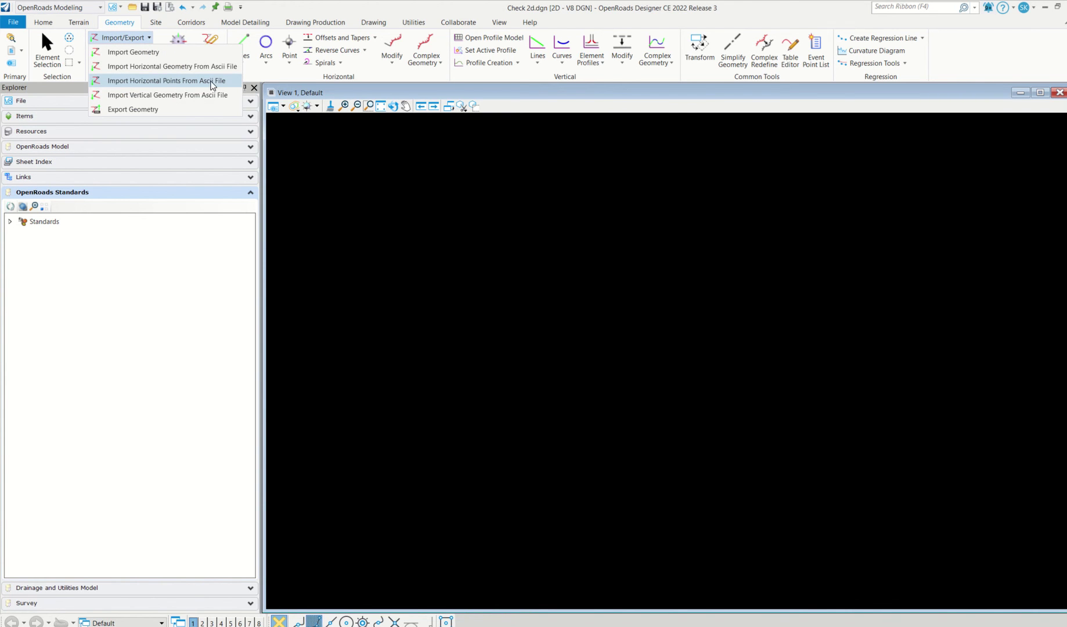
{"action": "left_click", "coordinate": [193, 86]}
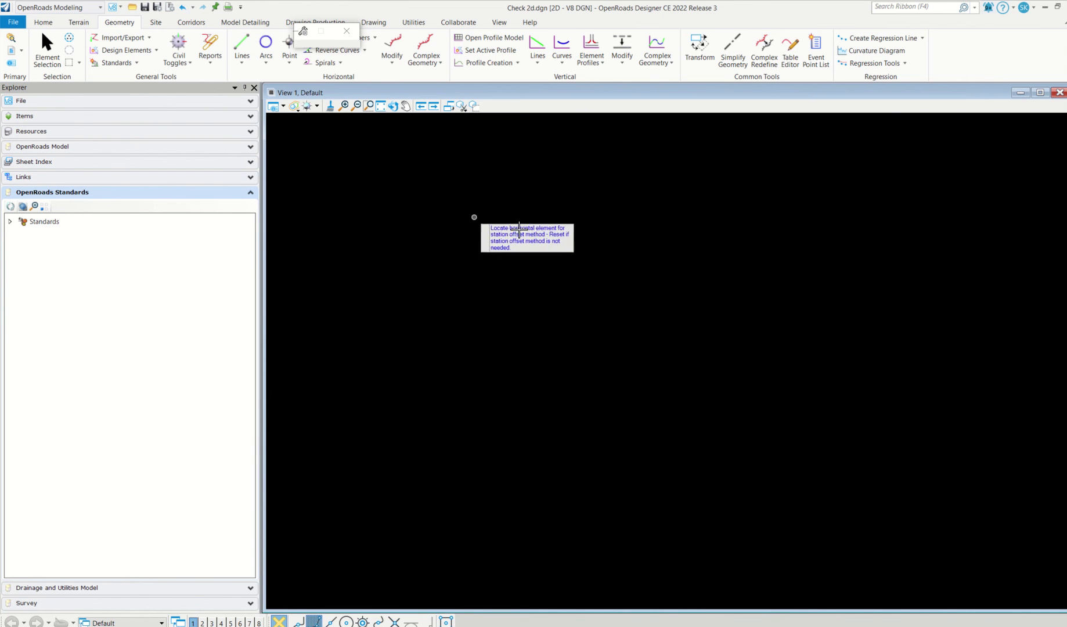
{"action": "right_click", "coordinate": [448, 223]}
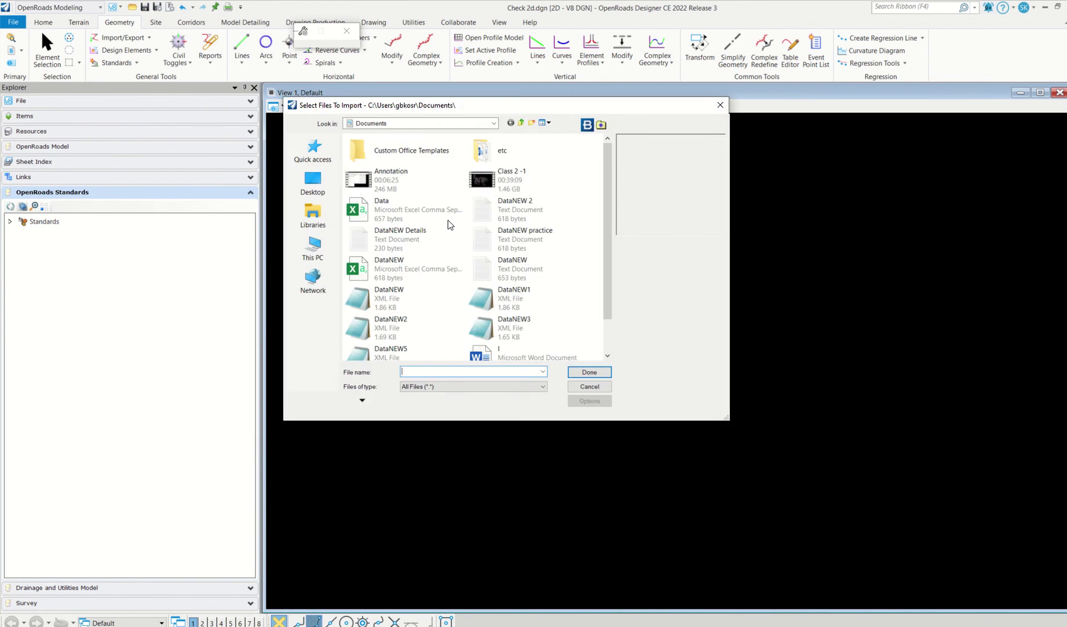
{"action": "left_click", "coordinate": [409, 241]}
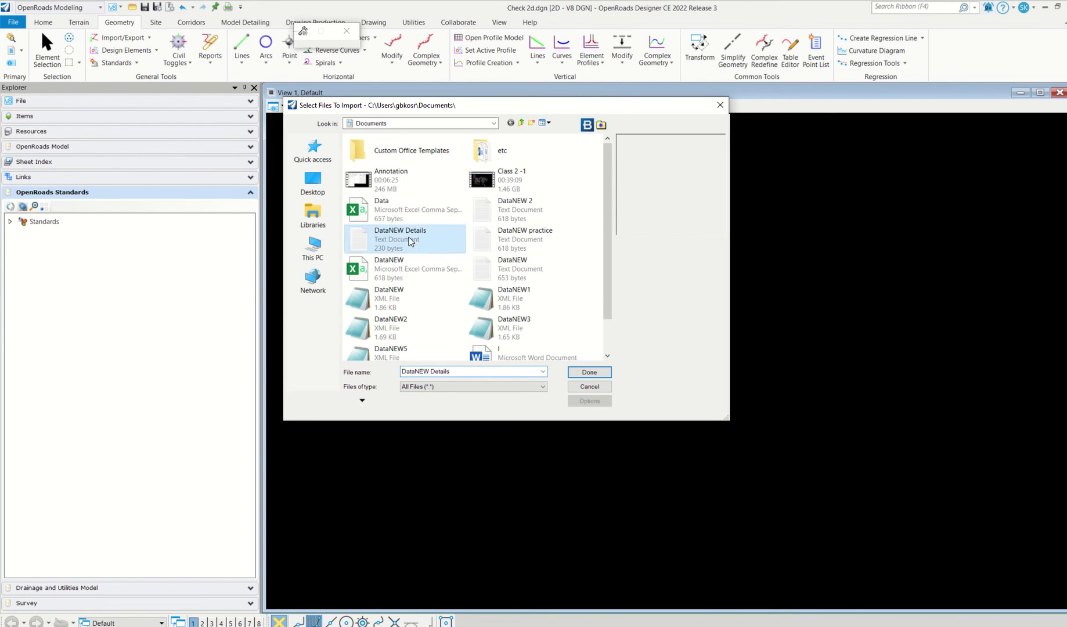
{"action": "left_click", "coordinate": [589, 372]}
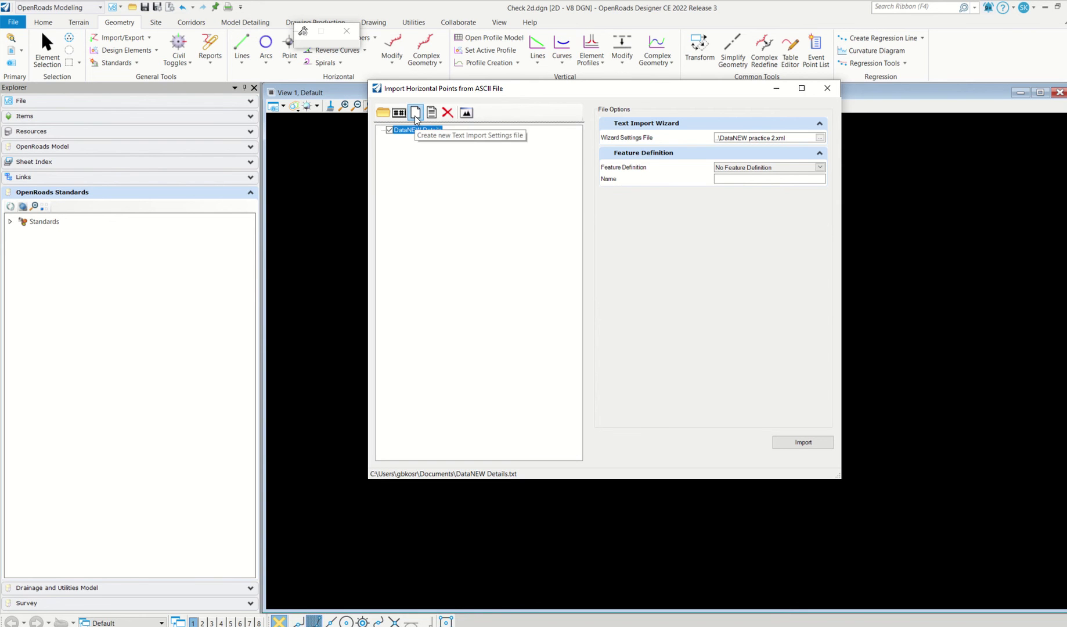
Create new text import settings that separate columns by Tab instead of Space.
{"action": "left_click", "coordinate": [416, 116]}
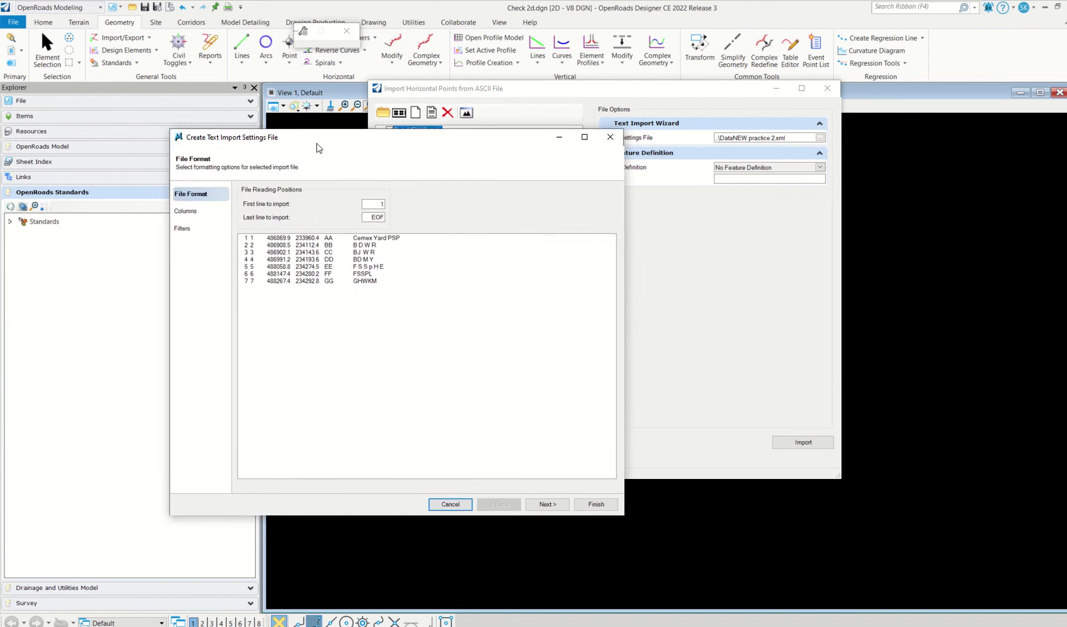
{"action": "left_click_drag", "start_coordinate": [377, 134], "coordinate": [457, 135]}
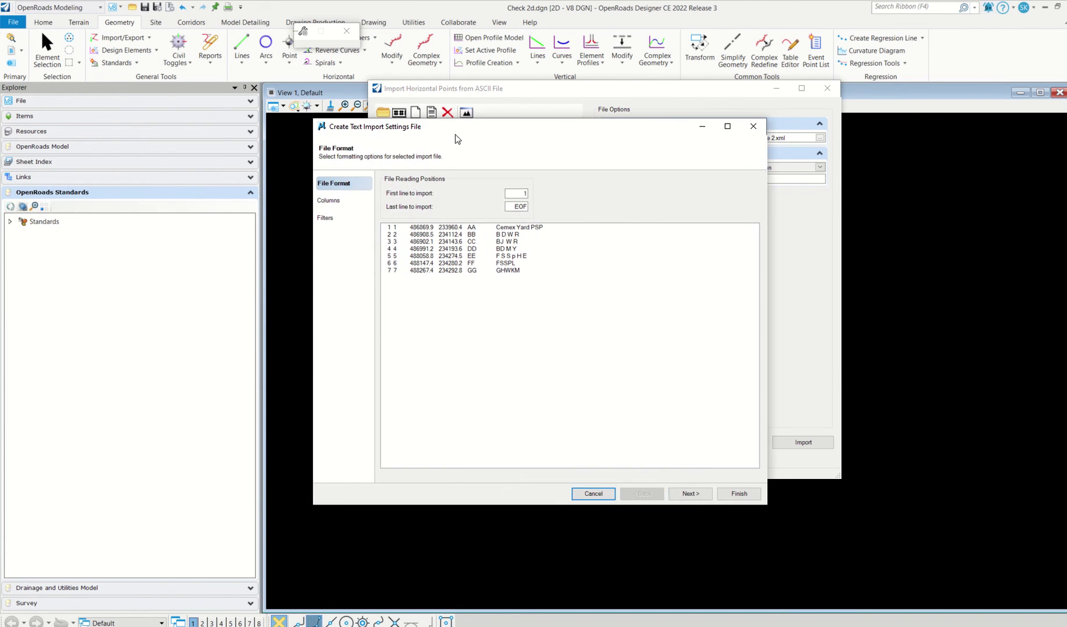
{"action": "left_click", "coordinate": [691, 493]}
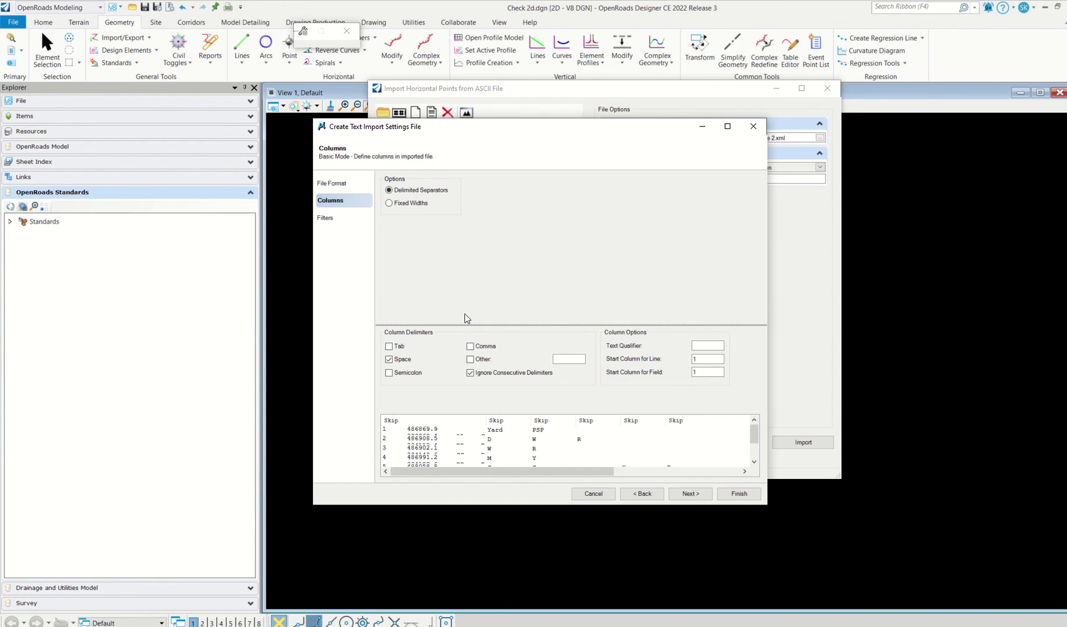
{"action": "left_click", "coordinate": [389, 360]}
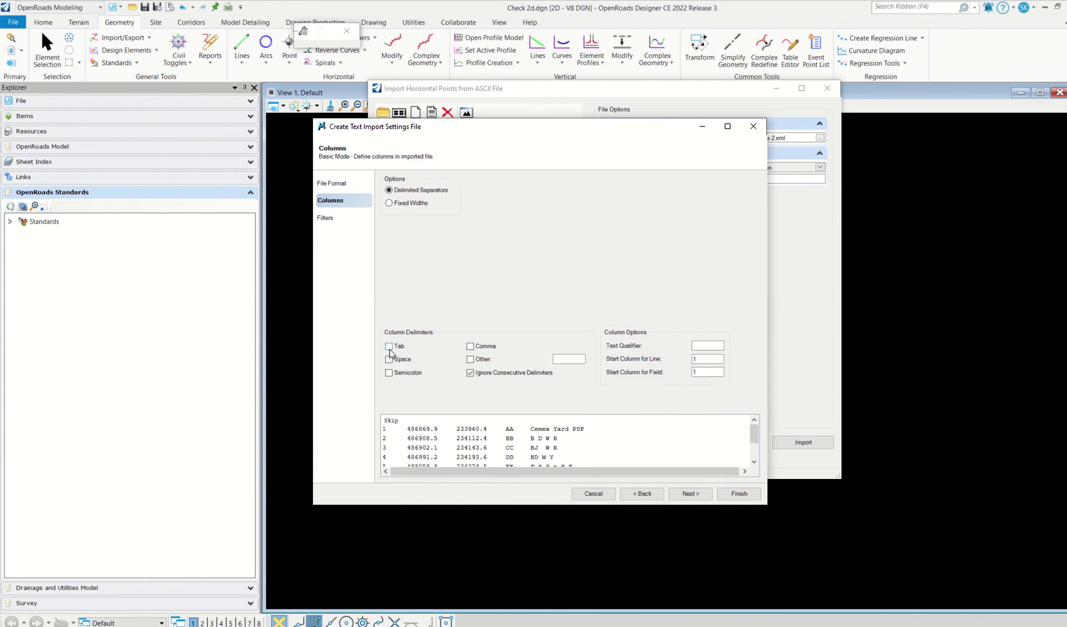
{"action": "left_click", "coordinate": [389, 347]}
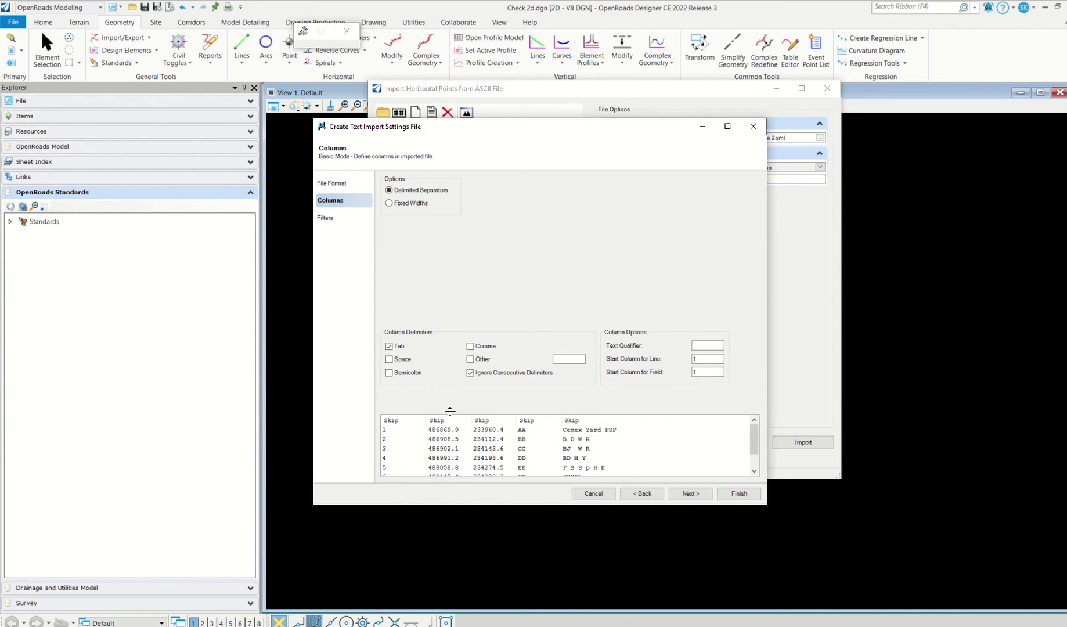
Assign the first three import columns as Station, Easting and Northing.
{"action": "left_click", "coordinate": [400, 420]}
{"action": "left_click", "coordinate": [420, 420]}
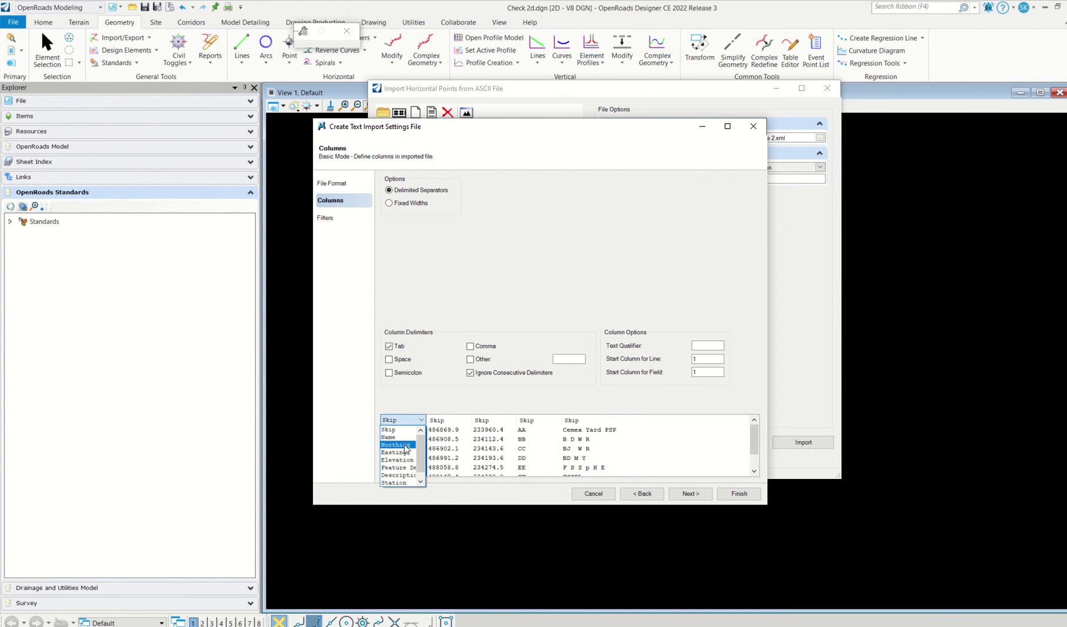
{"action": "left_click", "coordinate": [394, 483]}
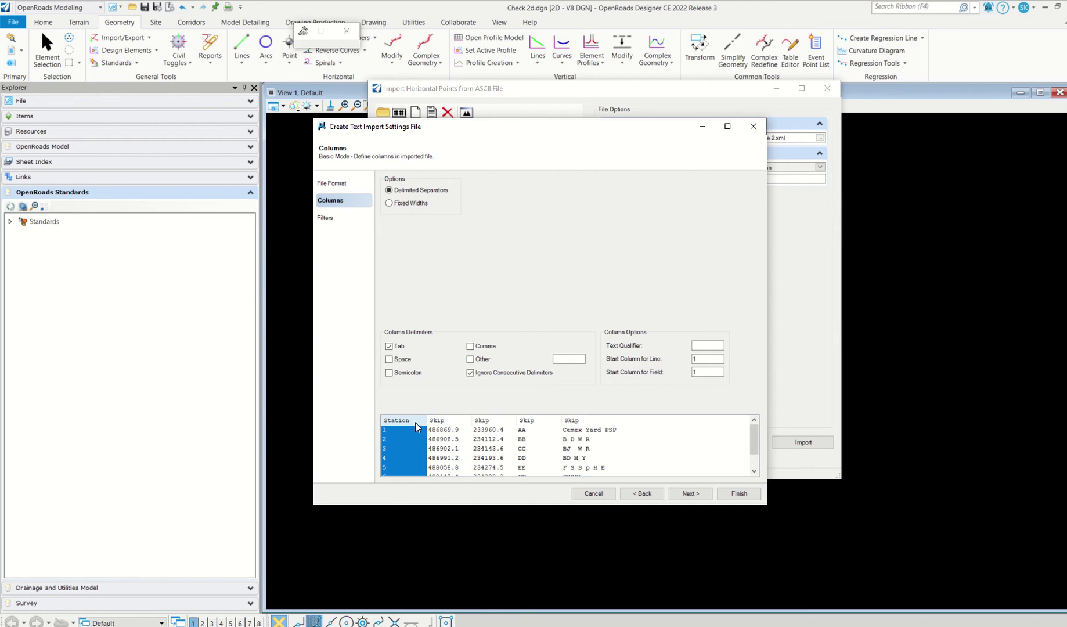
{"action": "left_click", "coordinate": [435, 420]}
{"action": "left_click", "coordinate": [434, 421]}
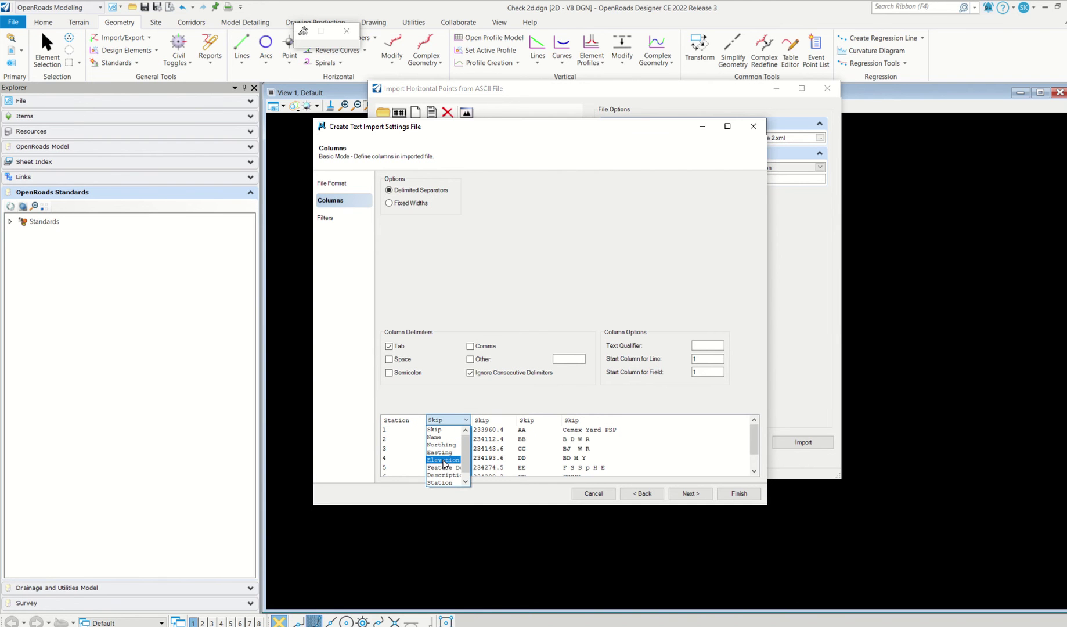
{"action": "left_click", "coordinate": [440, 452]}
{"action": "left_click", "coordinate": [488, 419]}
{"action": "left_click", "coordinate": [488, 420]}
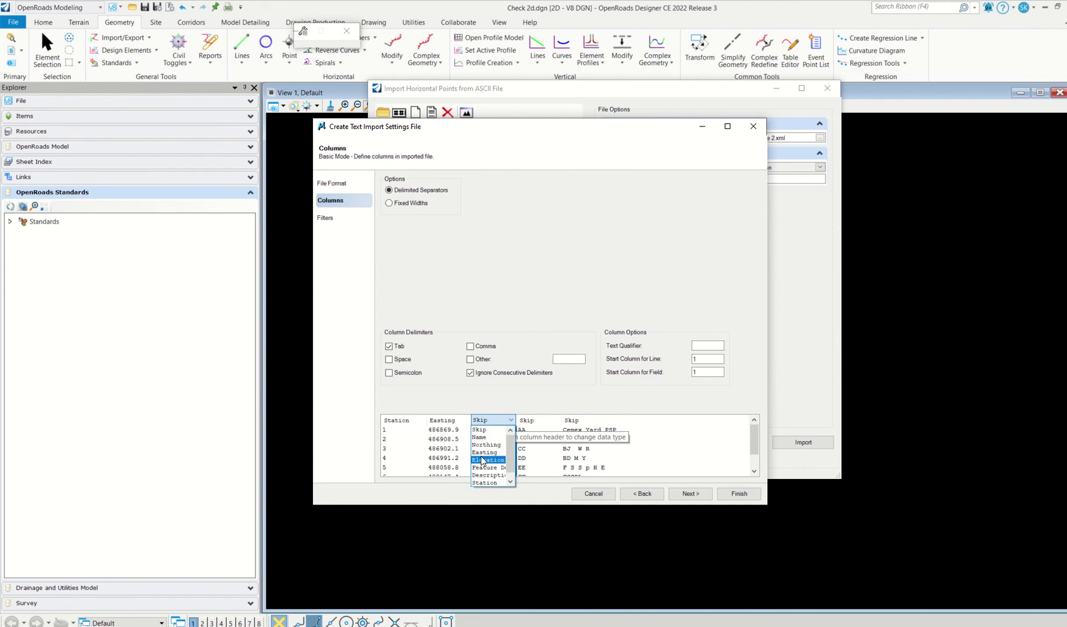
{"action": "left_click", "coordinate": [487, 445]}
Assign the fourth import column as Name and the fifth as Description.
{"action": "left_click", "coordinate": [535, 420]}
{"action": "left_click", "coordinate": [534, 420]}
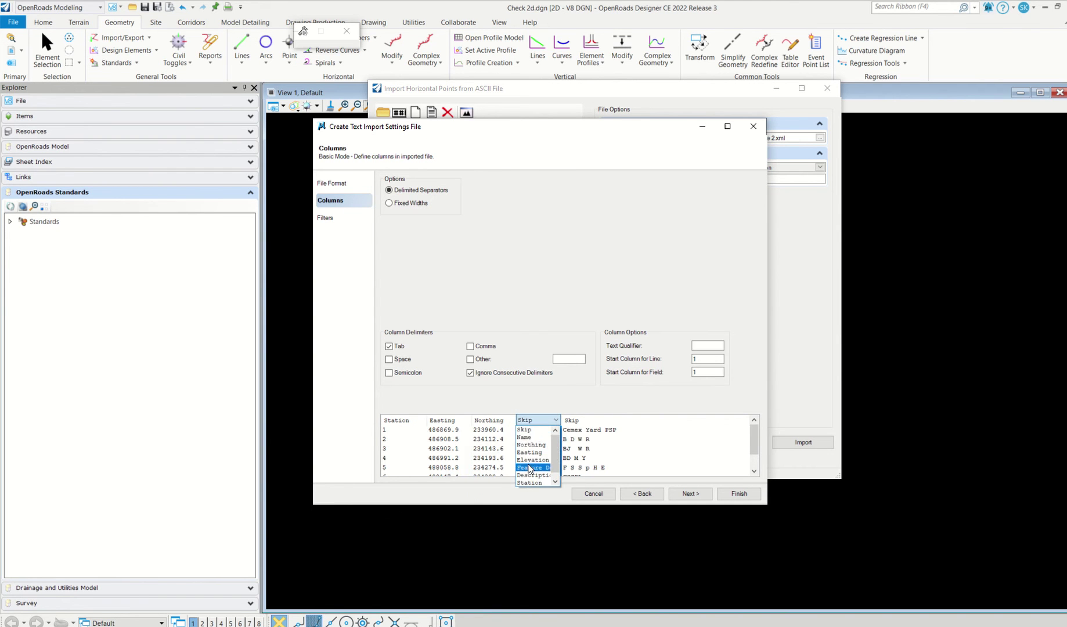
{"action": "left_click", "coordinate": [524, 438]}
{"action": "left_click", "coordinate": [575, 420]}
{"action": "left_click", "coordinate": [574, 420]}
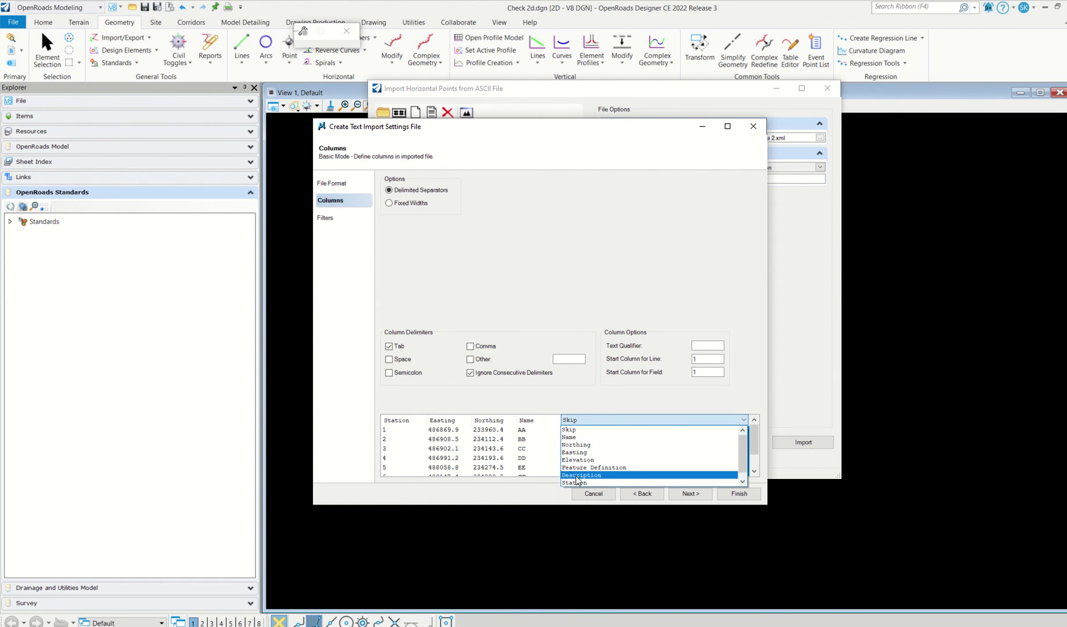
{"action": "left_click", "coordinate": [581, 475]}
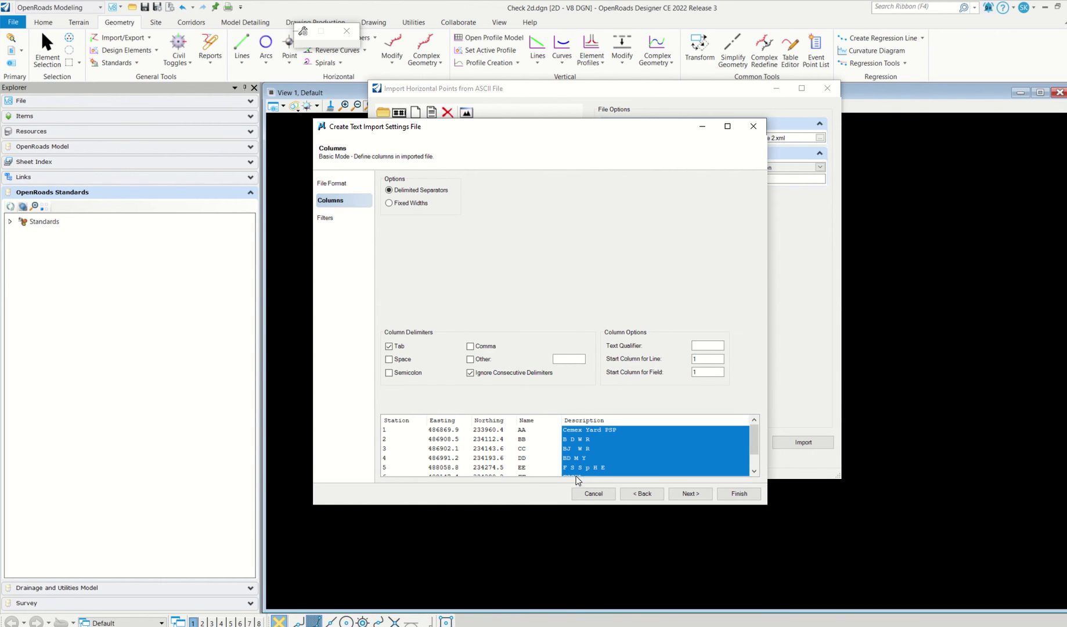
Finish the import settings without adding filters and save them as DataNEW Details in XML format.
{"action": "left_click", "coordinate": [690, 494]}
{"action": "left_click", "coordinate": [723, 496]}
{"action": "left_click", "coordinate": [153, 210]}
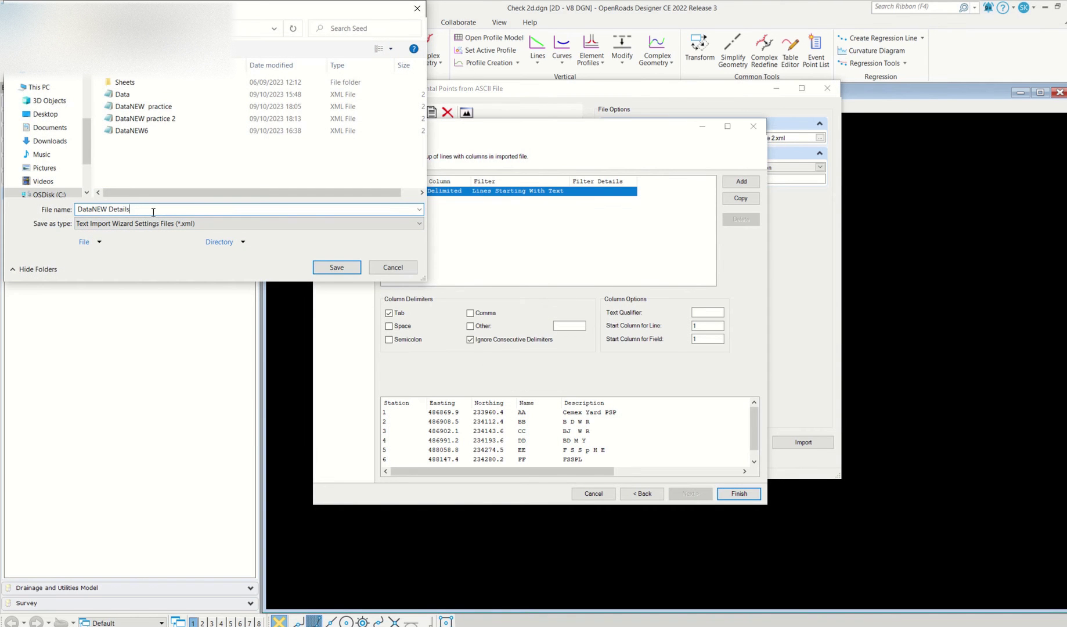
{"action": "left_click", "coordinate": [338, 272]}
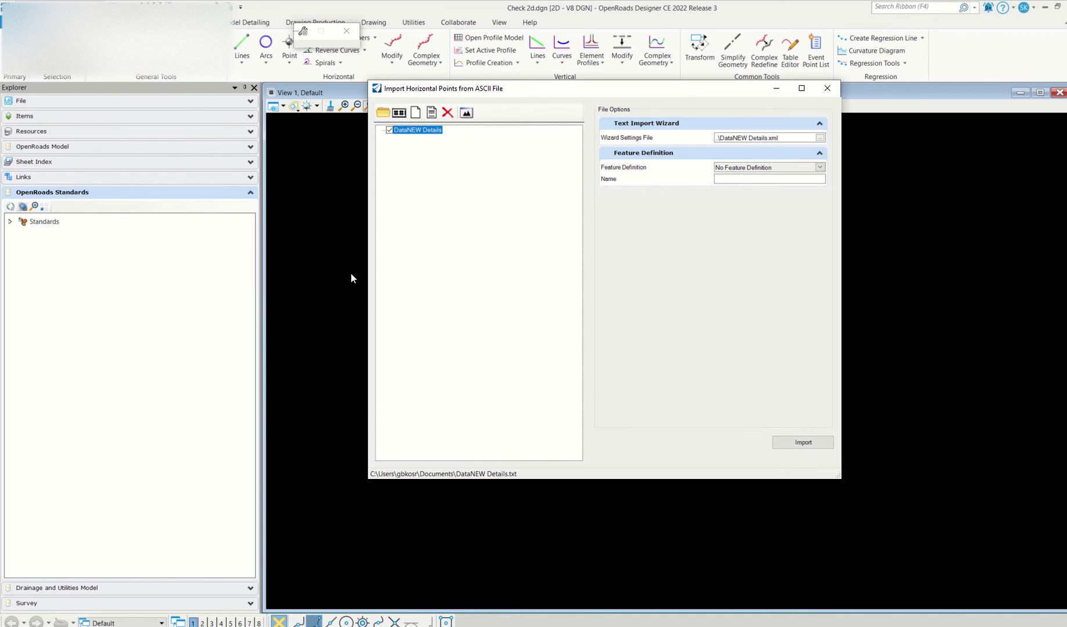
Import the points with the existing-terrain feature definition E_Terrain_SpotElevation and close the import dialog.
{"action": "left_click", "coordinate": [821, 168]}
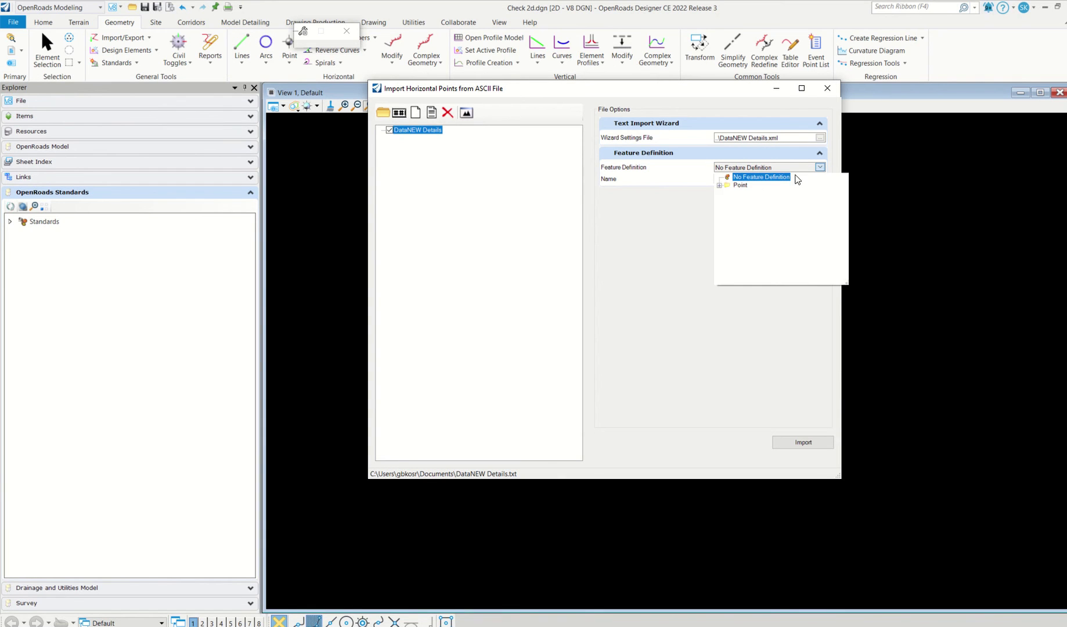
{"action": "left_click", "coordinate": [719, 185]}
{"action": "left_click", "coordinate": [727, 194]}
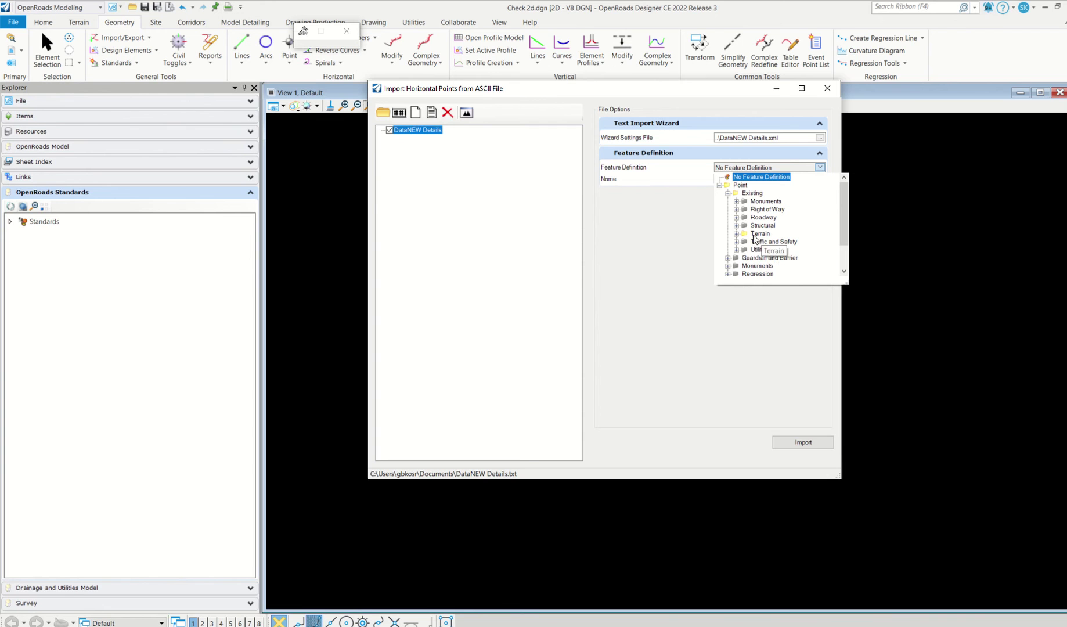
{"action": "left_click", "coordinate": [736, 234]}
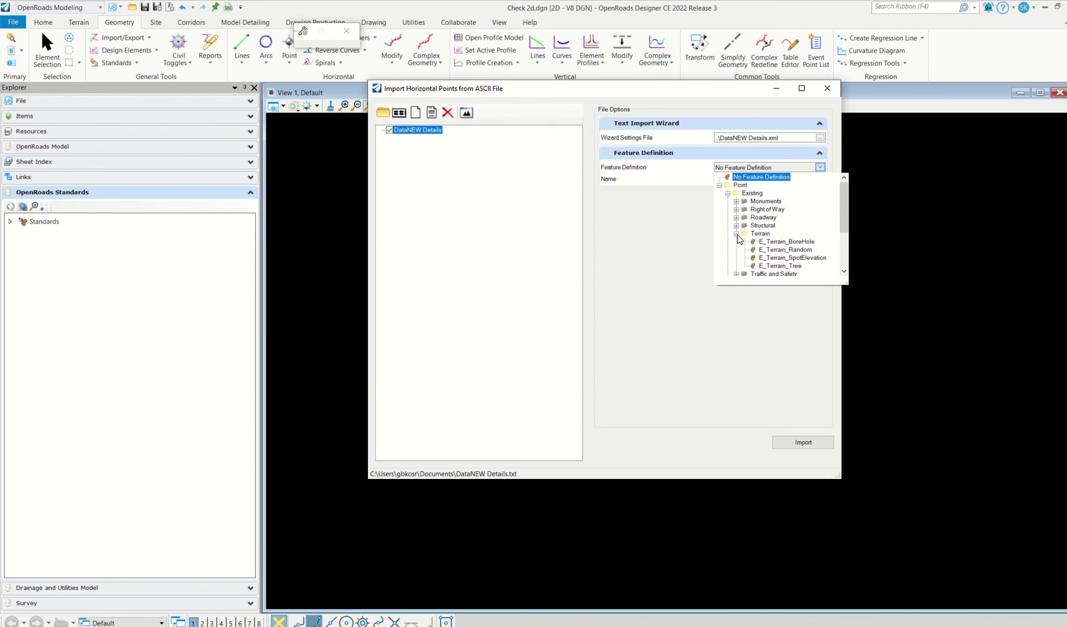
{"action": "left_click", "coordinate": [782, 258]}
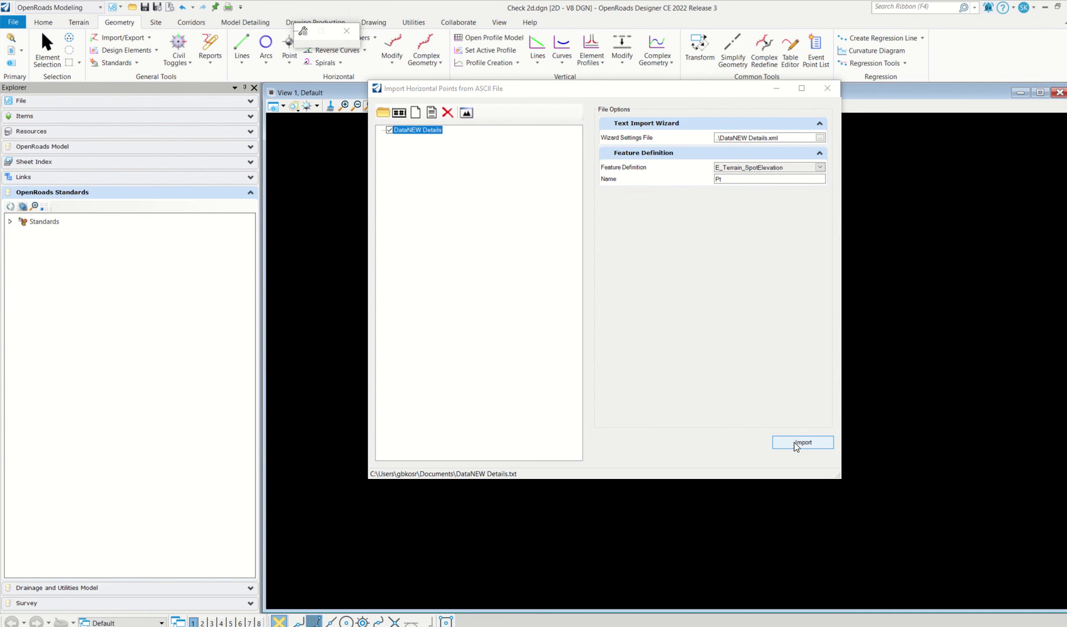
{"action": "left_click", "coordinate": [795, 444]}
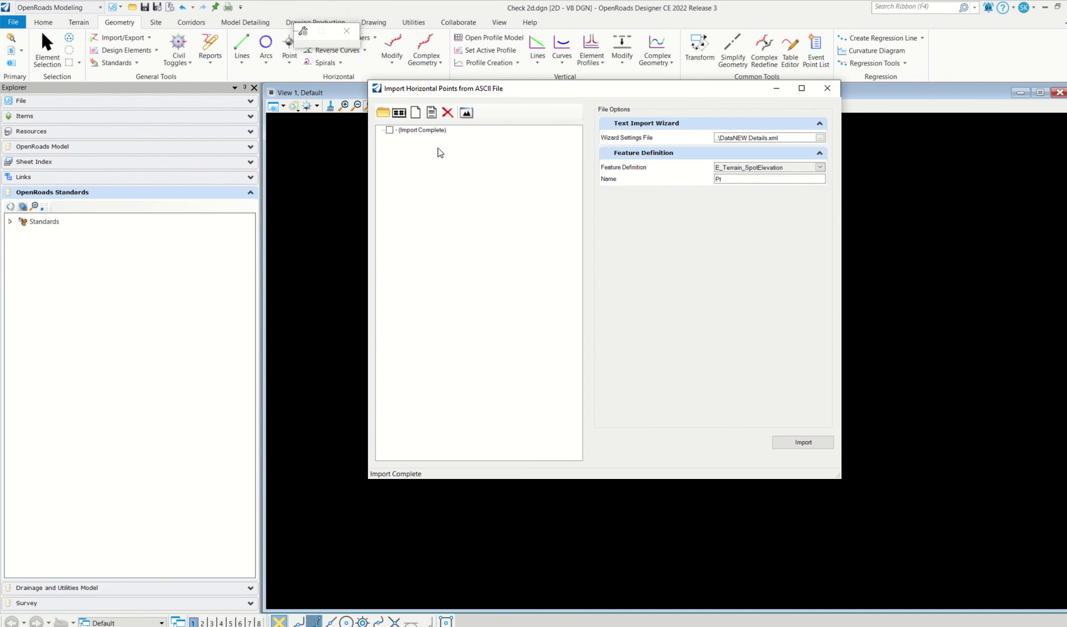
{"action": "left_click", "coordinate": [827, 88]}
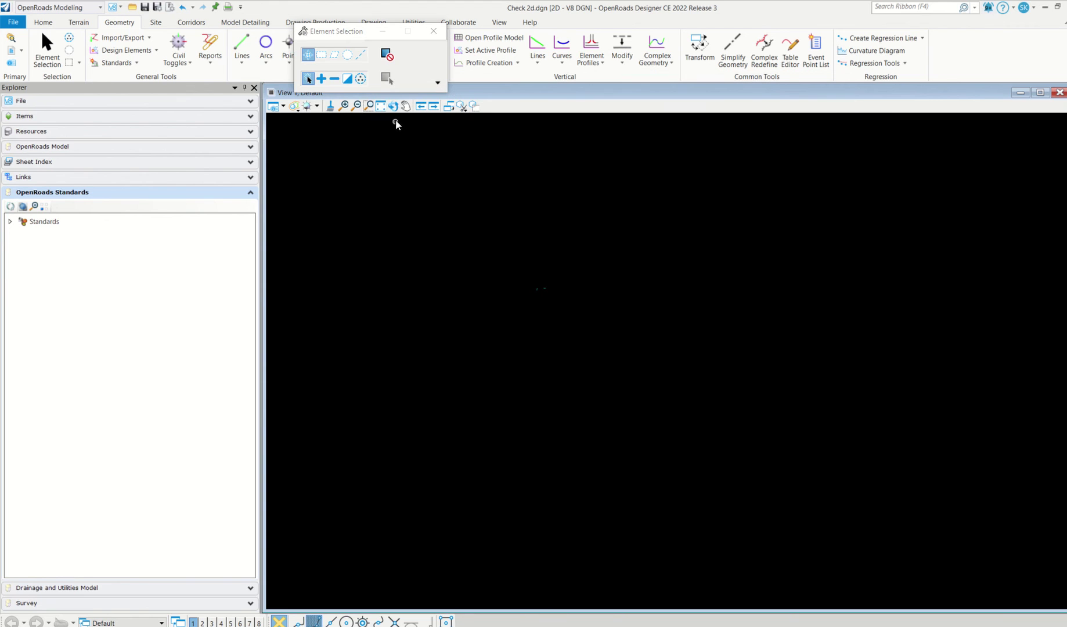
Fit the view to the imported points and inspect one of the point markers up close.
{"action": "left_click", "coordinate": [380, 105]}
{"action": "right_click", "coordinate": [558, 244]}
{"action": "left_click", "coordinate": [563, 385]}
{"action": "left_click", "coordinate": [434, 31]}
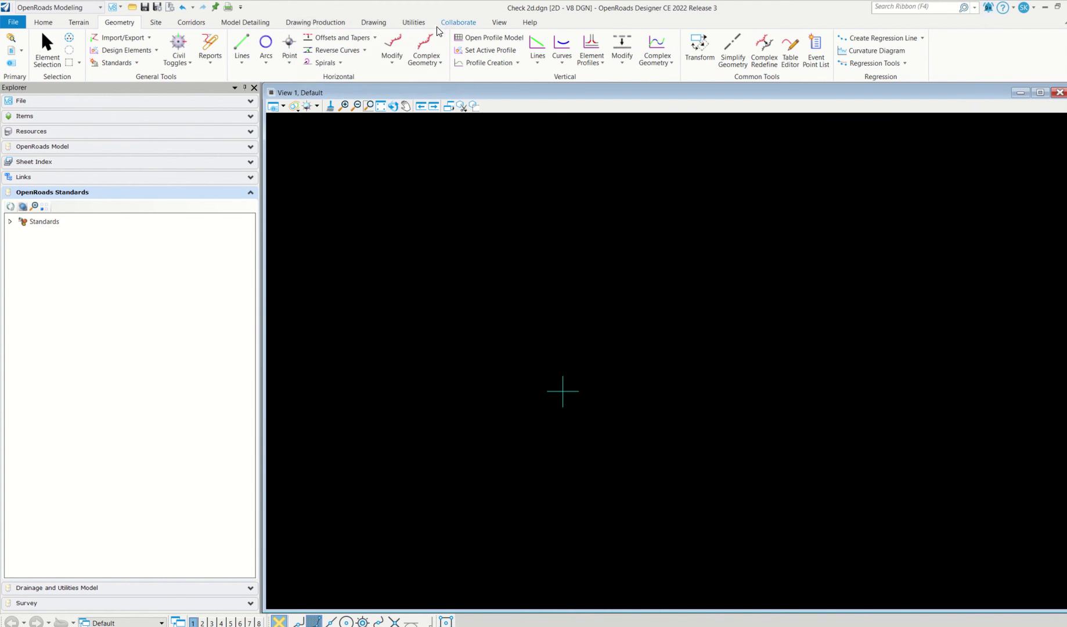
Annotate all elements in the model, inspect the label of an imported point, and close the element selection settings.
{"action": "left_click", "coordinate": [314, 23]}
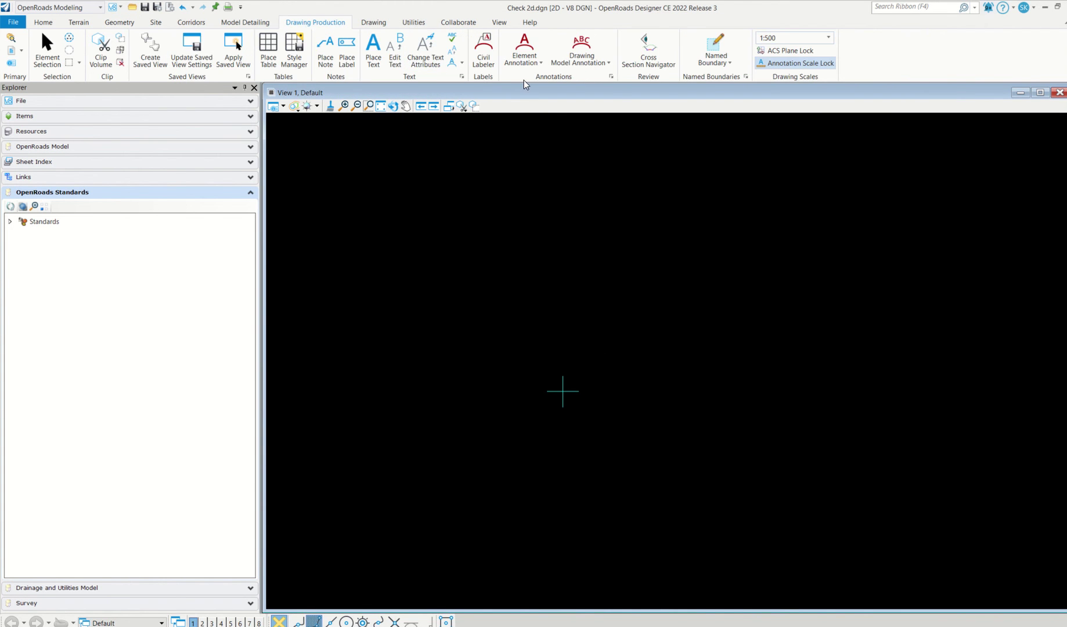
{"action": "left_click", "coordinate": [538, 63]}
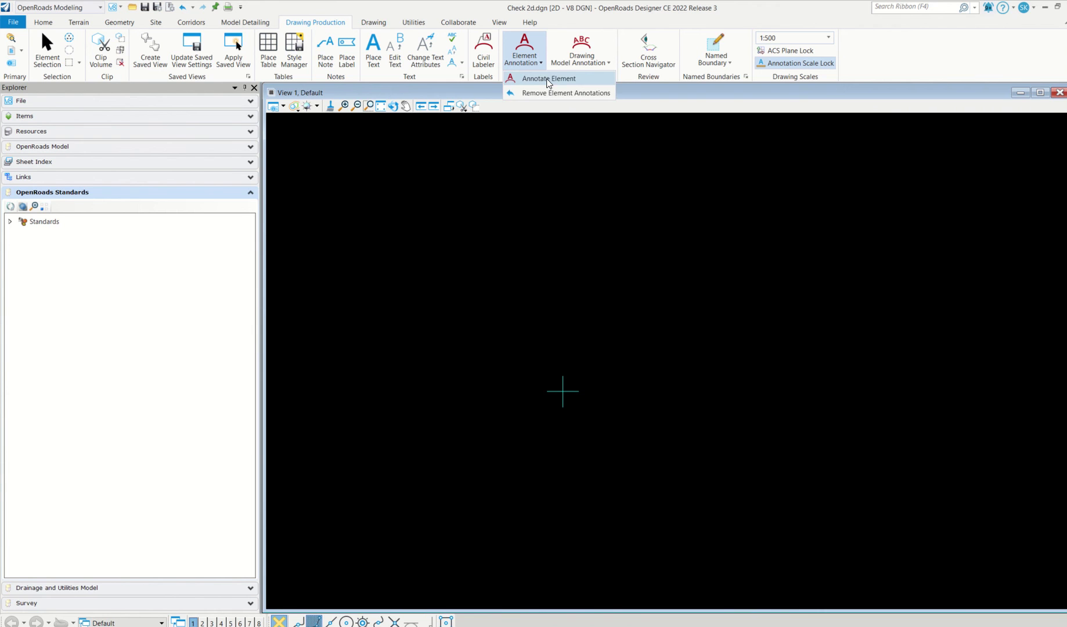
{"action": "left_click", "coordinate": [547, 80]}
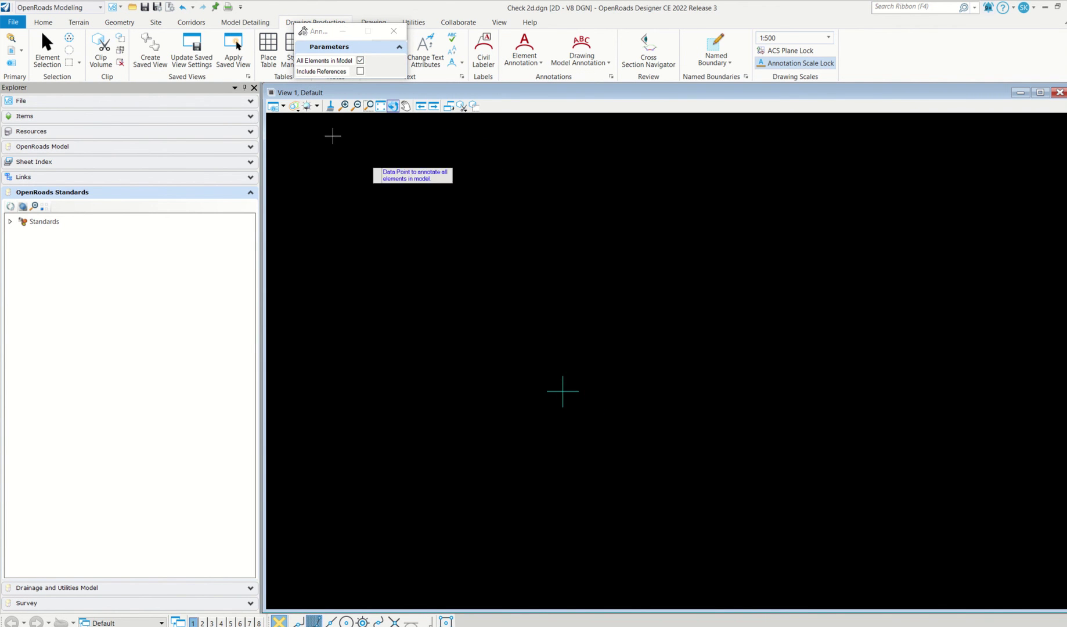
{"action": "scroll", "coordinate": [572, 255], "scroll_direction": "down", "scroll_amount": 3}
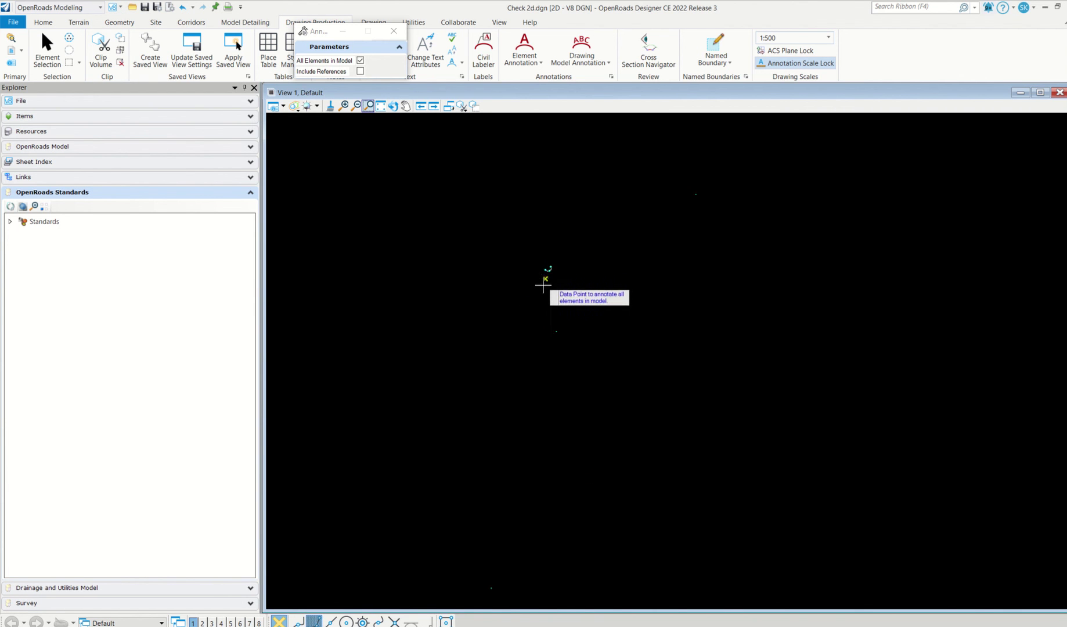
{"action": "left_click", "coordinate": [552, 229]}
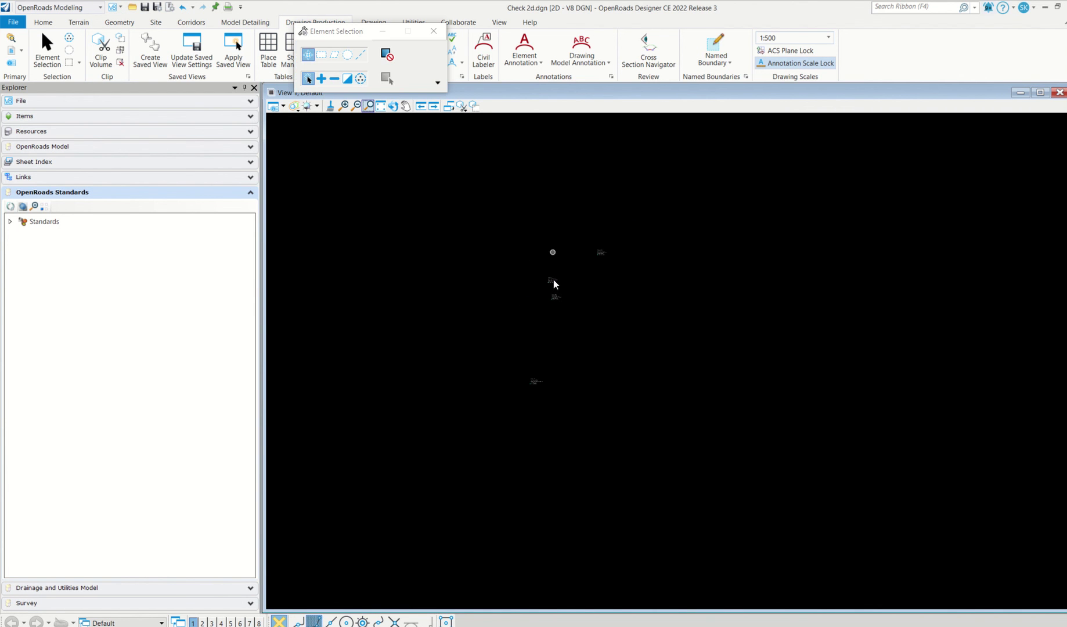
{"action": "scroll", "coordinate": [554, 290], "scroll_direction": "up", "scroll_amount": 6}
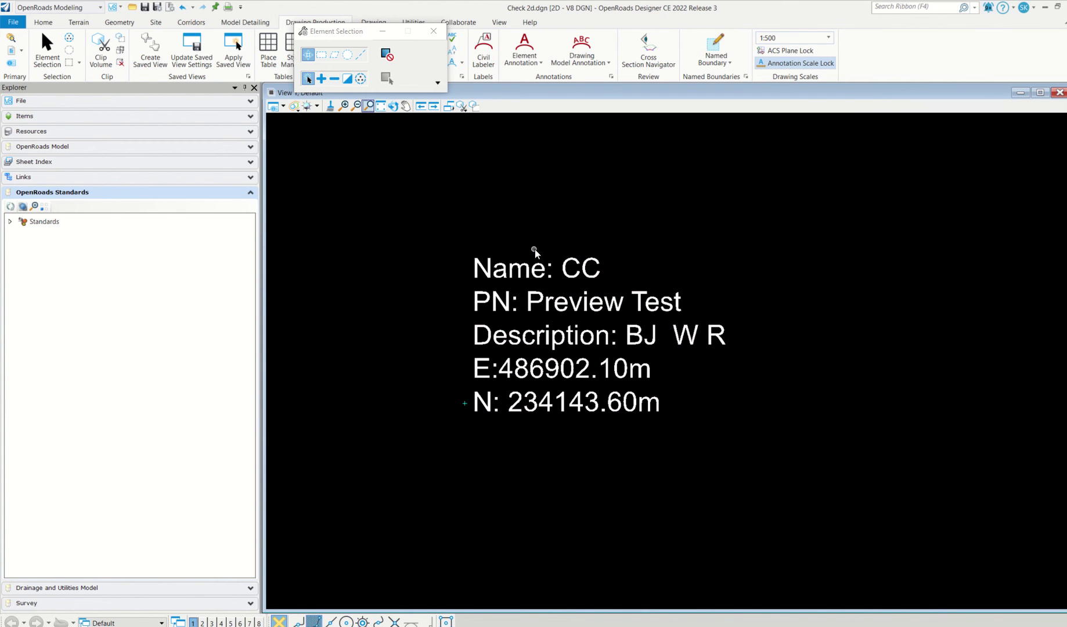
{"action": "left_click", "coordinate": [434, 30]}
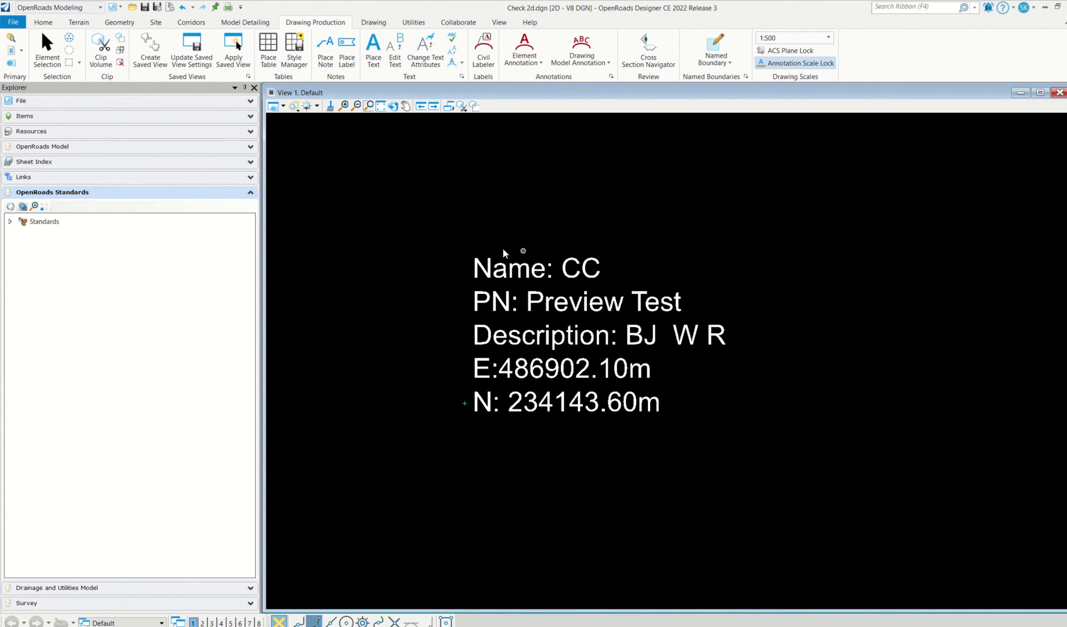
Inspect the properties of the annotated point CC and the feature definitions available for it.
{"action": "scroll", "coordinate": [466, 405], "scroll_direction": "up", "scroll_amount": 3}
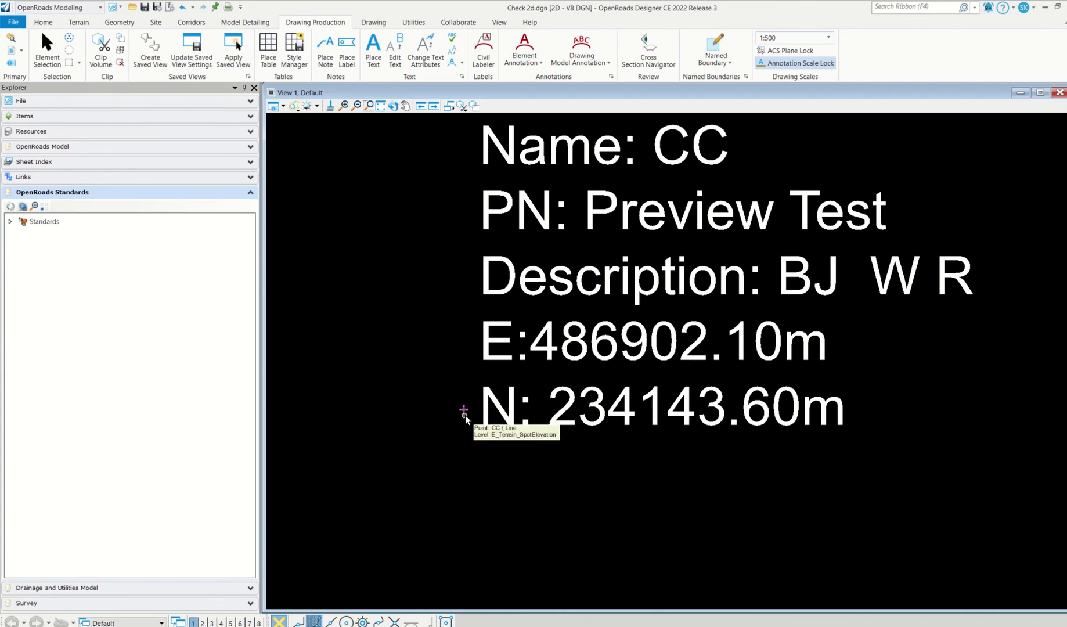
{"action": "mouse_move", "coordinate": [469, 410]}
{"action": "left_click", "coordinate": [633, 401]}
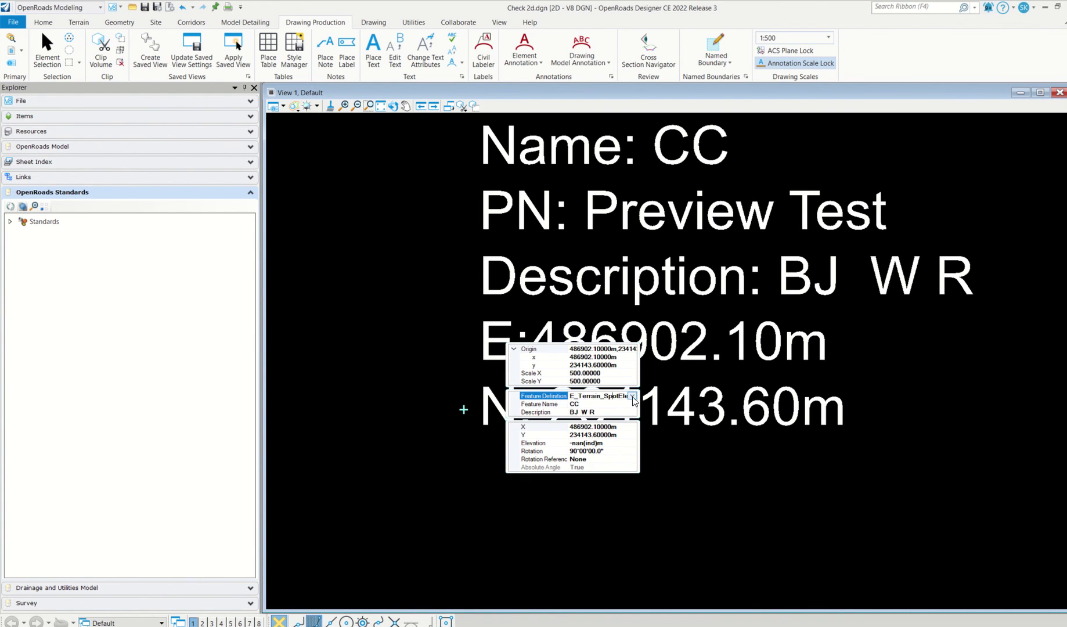
{"action": "left_click", "coordinate": [633, 396]}
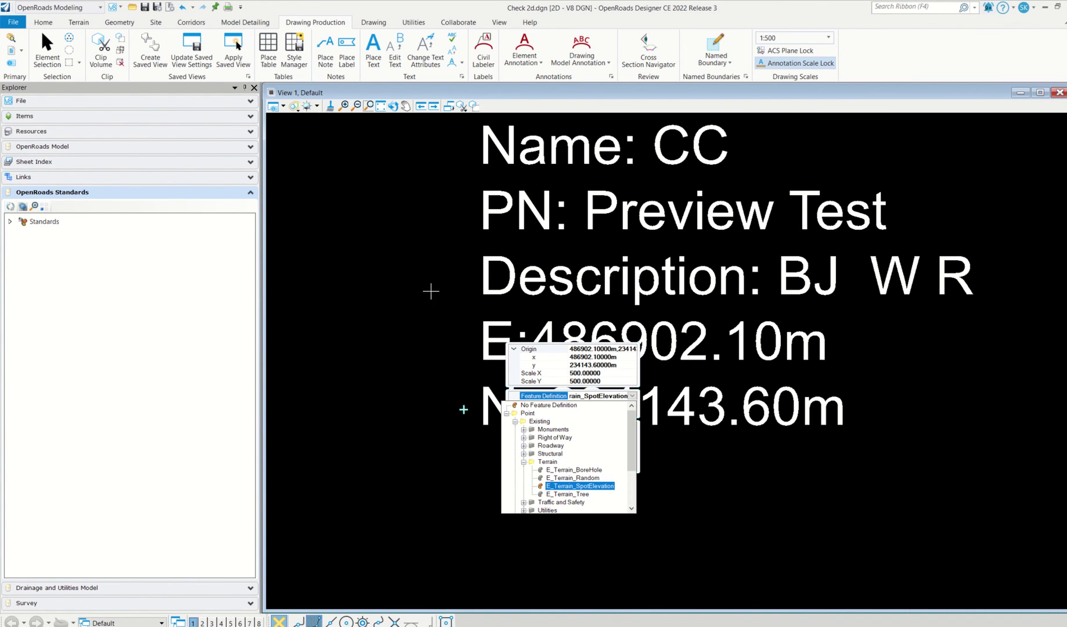
{"action": "left_click", "coordinate": [446, 294]}
{"action": "right_click", "coordinate": [446, 294]}
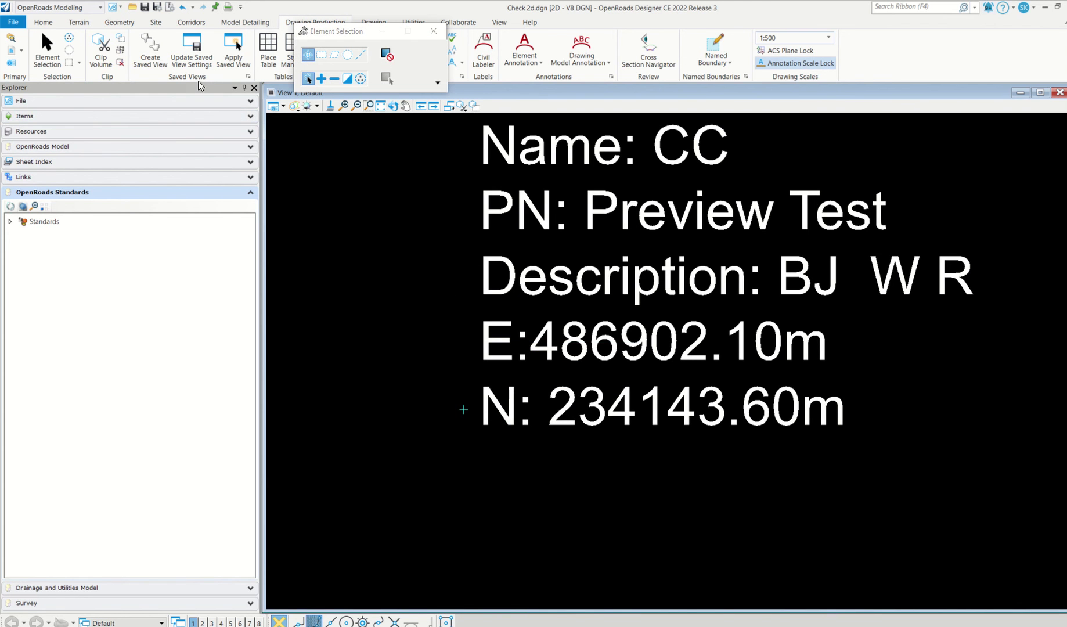
Show the Explorer and expand the OpenRoads Standards of Check 2d.dgn.
{"action": "left_click", "coordinate": [52, 25]}
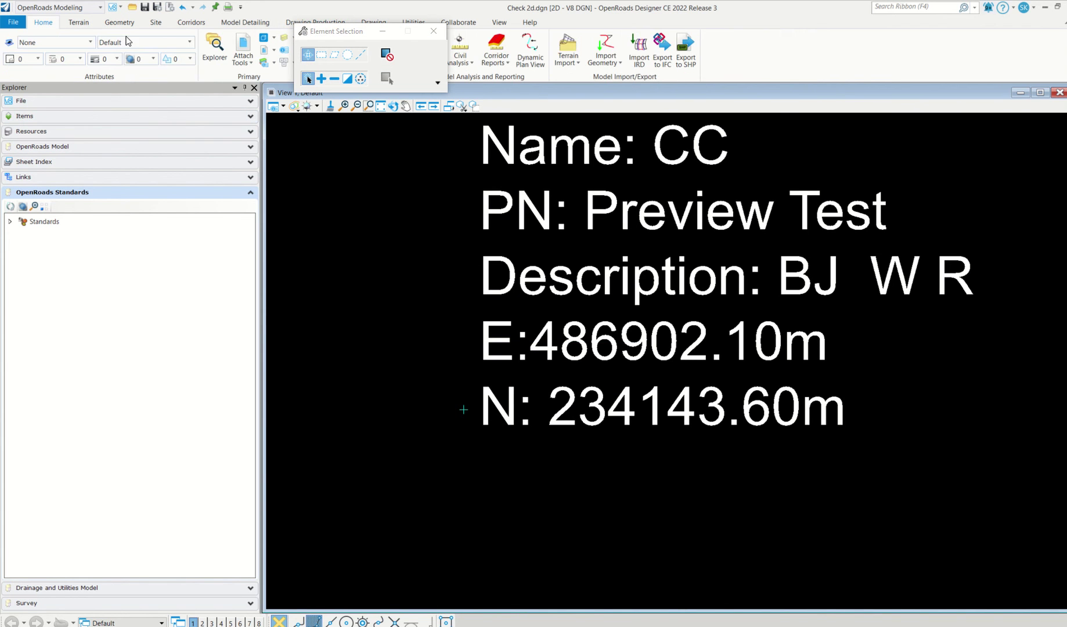
{"action": "left_click", "coordinate": [213, 56]}
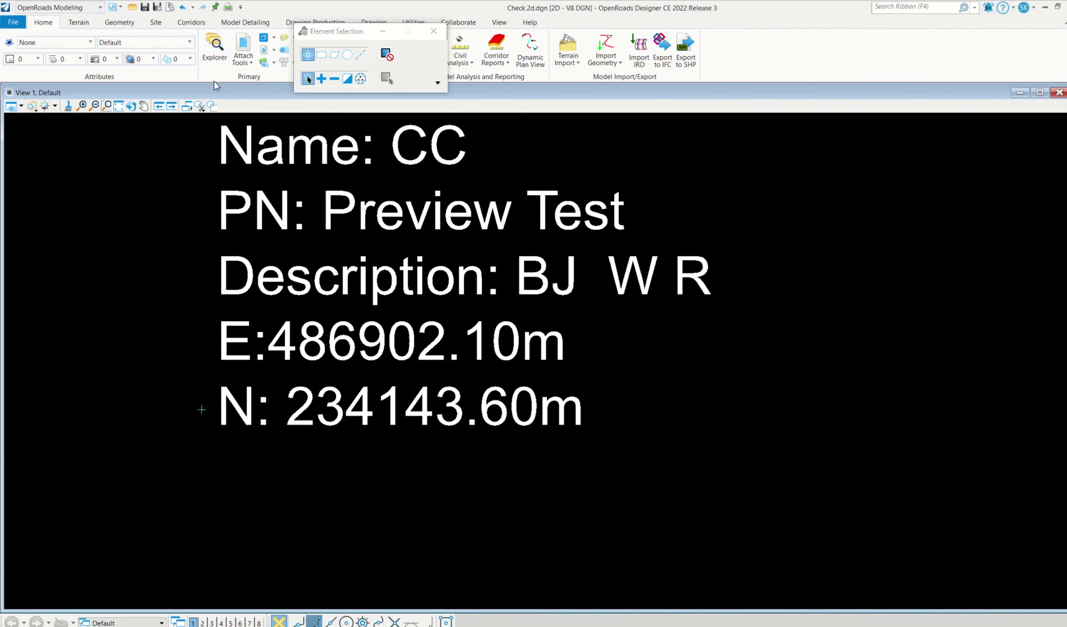
{"action": "left_click", "coordinate": [215, 58]}
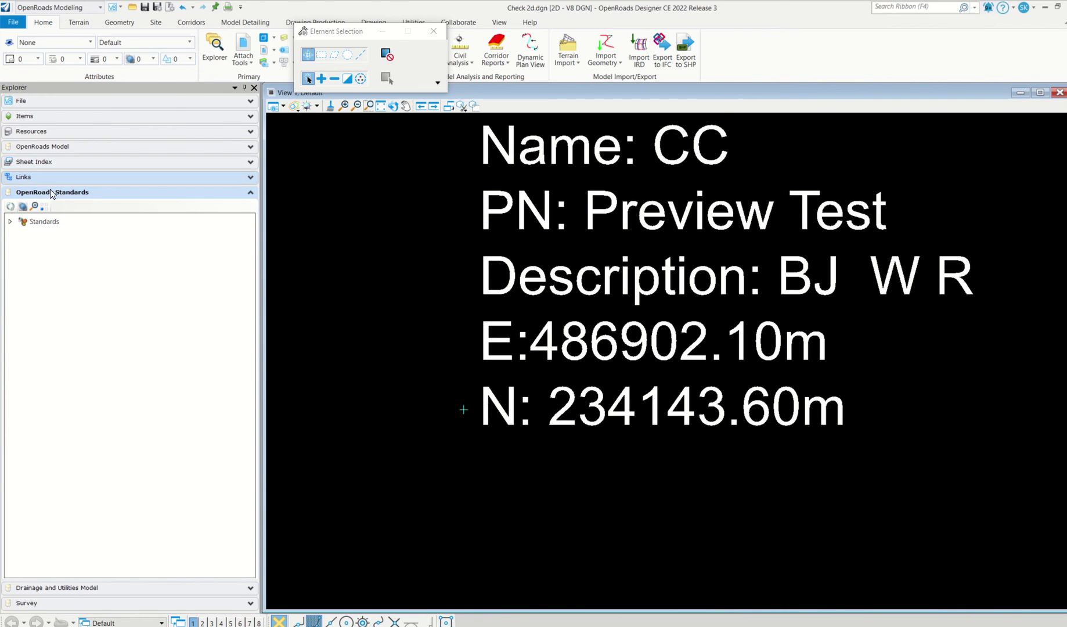
{"action": "left_click", "coordinate": [10, 221]}
{"action": "left_click", "coordinate": [21, 249]}
{"action": "left_click", "coordinate": [21, 249]}
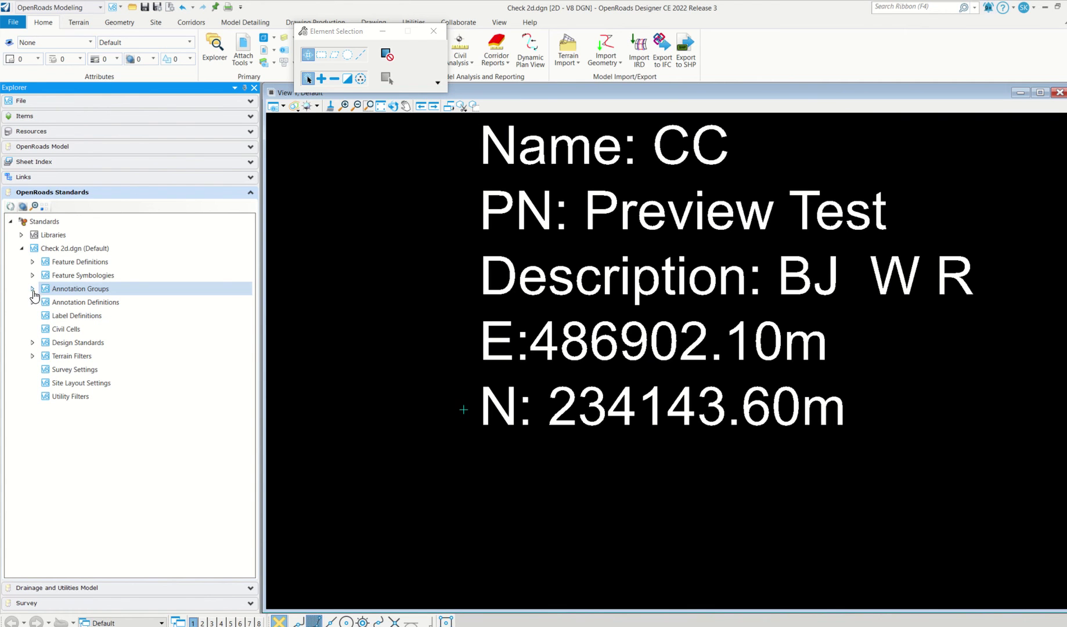
Open the properties of the E_Terrain_SpotElevation point feature symbology under Existing, Terrain.
{"action": "left_click", "coordinate": [32, 276]}
{"action": "left_click", "coordinate": [43, 302]}
{"action": "left_click", "coordinate": [55, 315]}
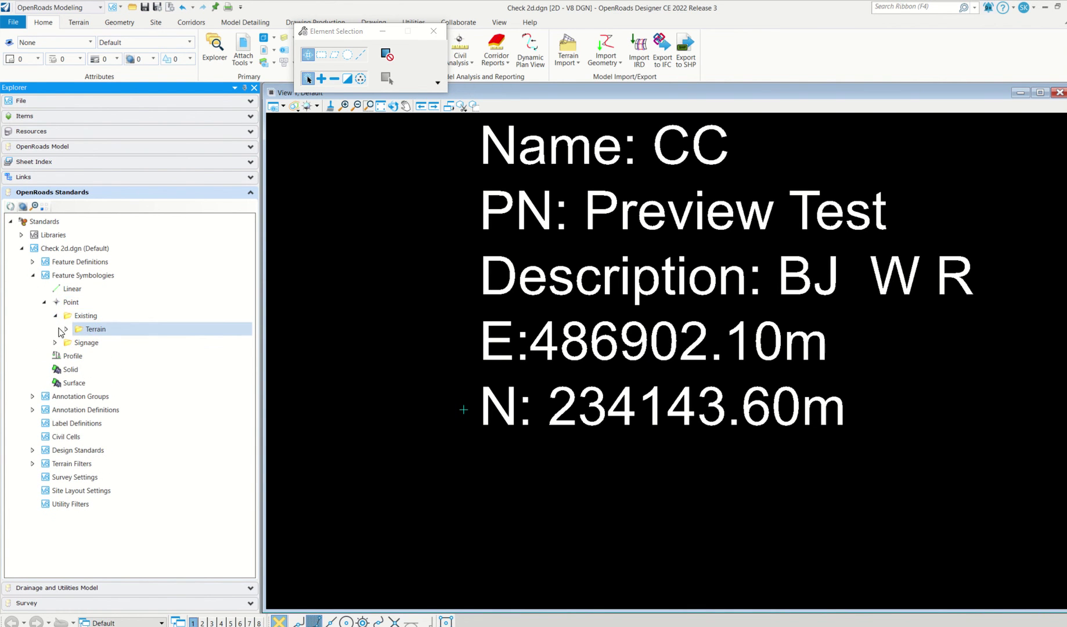
{"action": "left_click", "coordinate": [67, 329]}
{"action": "left_click", "coordinate": [119, 343]}
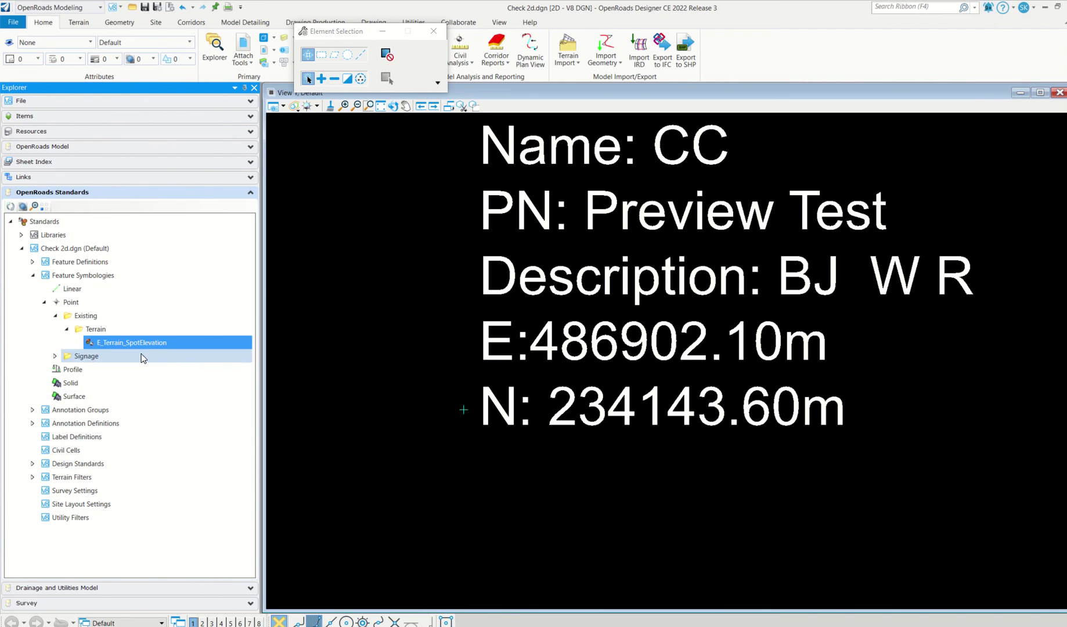
{"action": "right_click", "coordinate": [161, 347]}
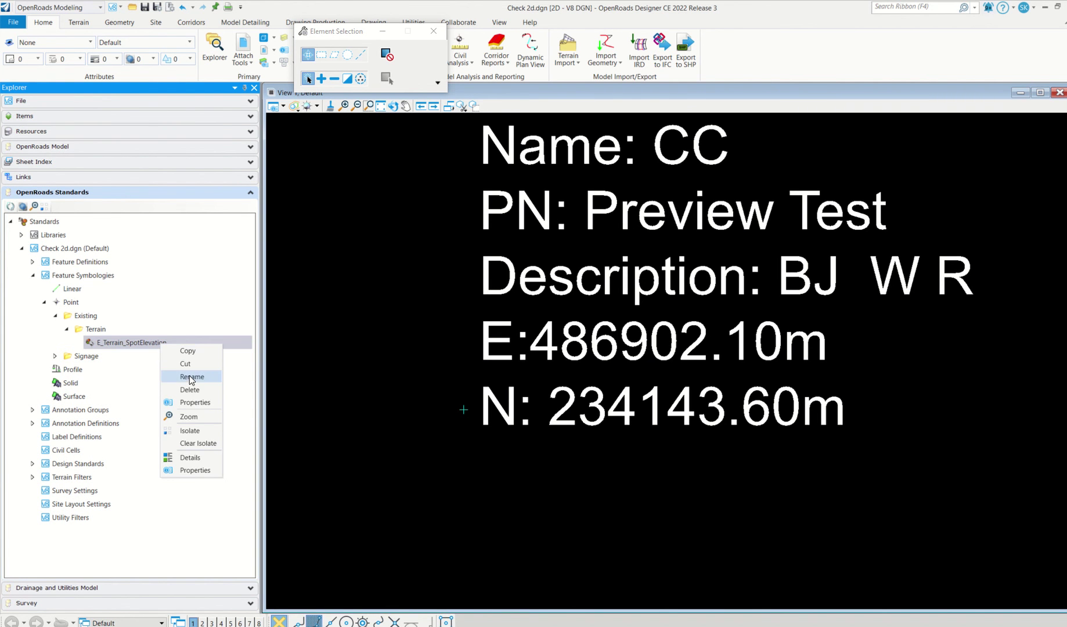
{"action": "left_click", "coordinate": [191, 401]}
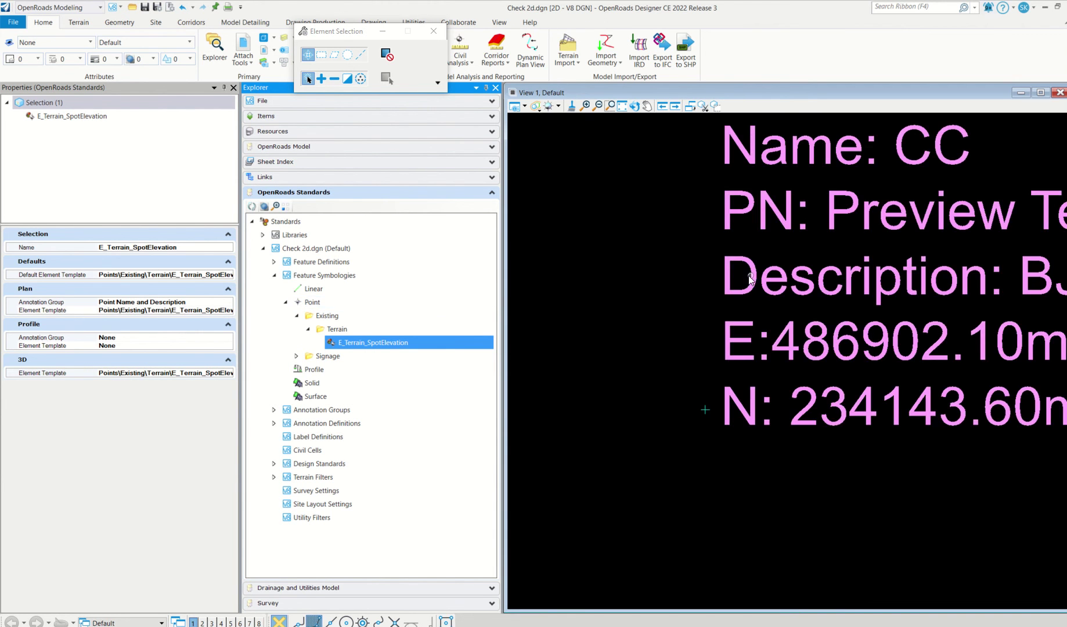
Set the symbology's plan annotation group to Point Name and Description and its plan element template to E_Terrain_SpotElevation.
{"action": "mouse_move", "coordinate": [730, 281]}
{"action": "left_click", "coordinate": [203, 302]}
{"action": "left_click", "coordinate": [228, 302]}
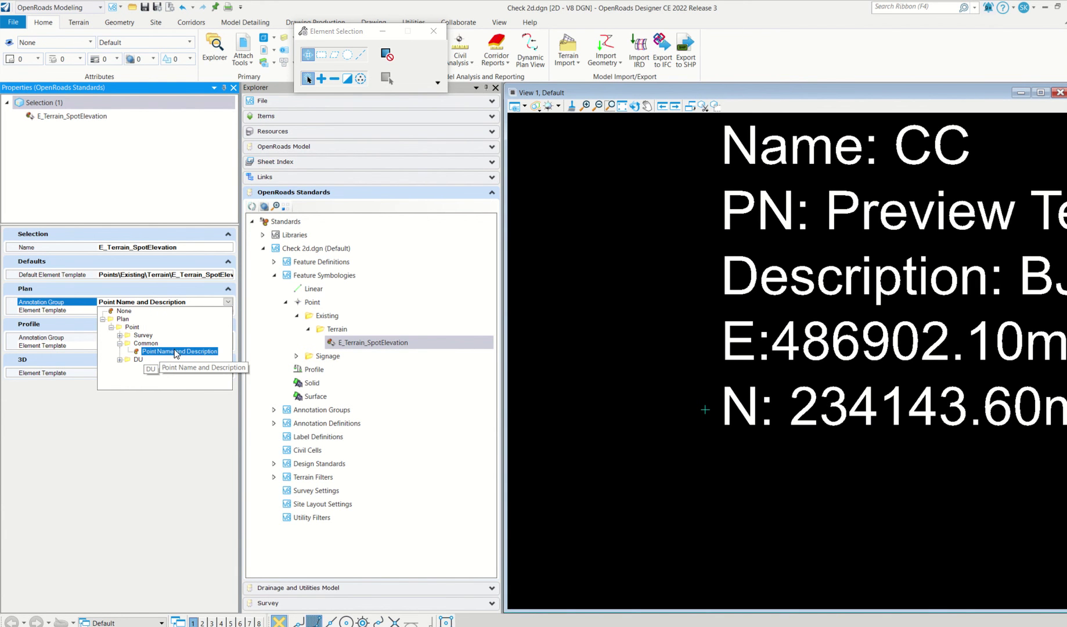
{"action": "left_click", "coordinate": [120, 336]}
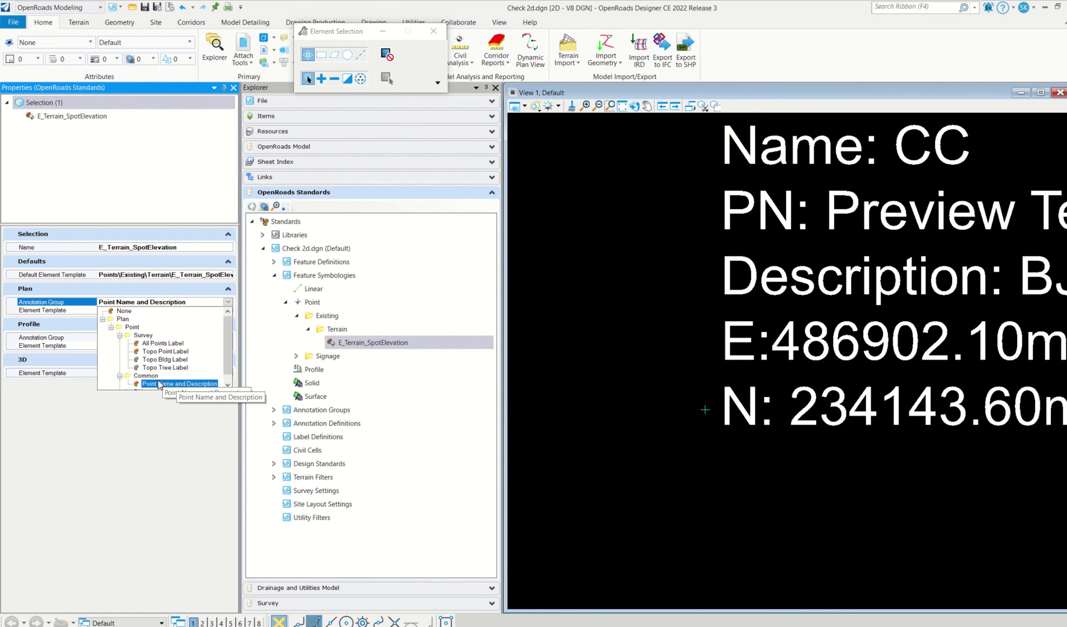
{"action": "left_click", "coordinate": [177, 384]}
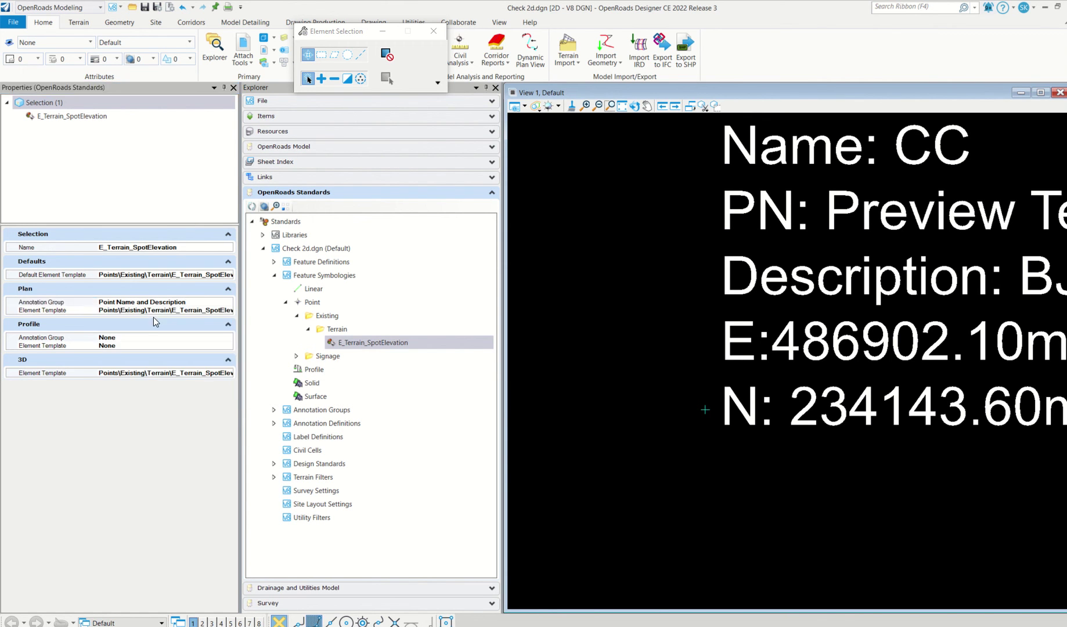
{"action": "left_click", "coordinate": [175, 310]}
{"action": "left_click", "coordinate": [229, 311]}
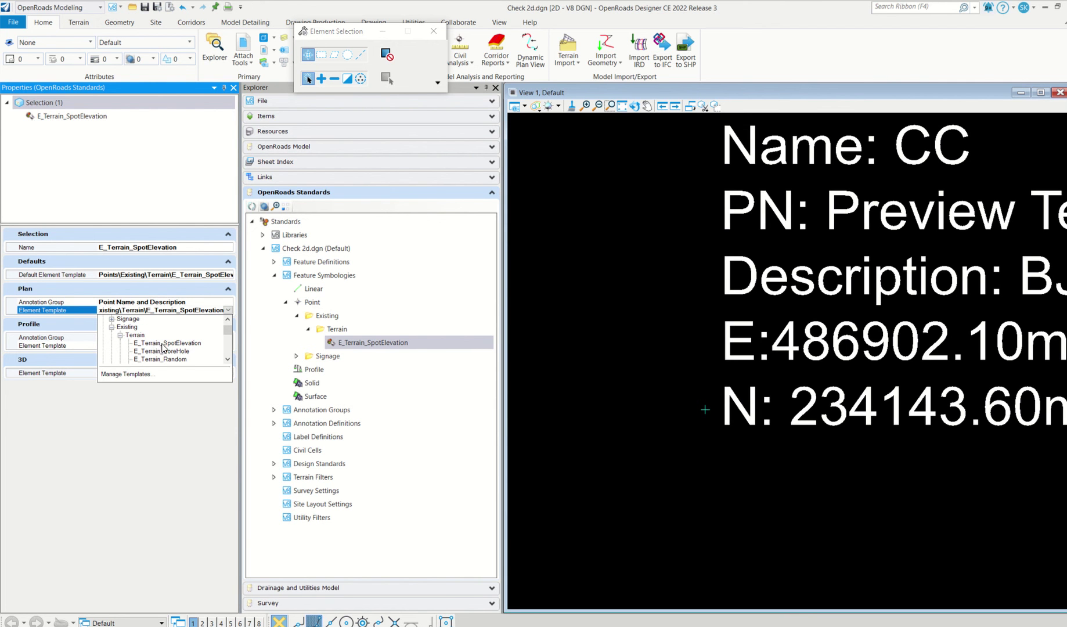
{"action": "left_click", "coordinate": [164, 343]}
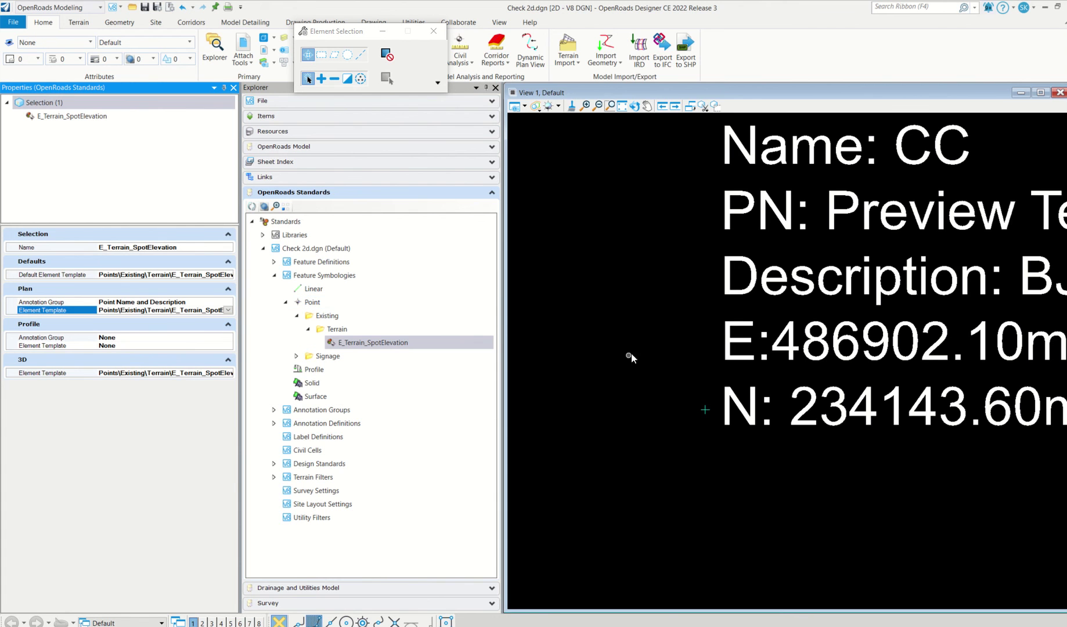
Open the Point Name and Description annotation group, under Plan, Point, Common, for managing its annotations.
{"action": "left_click", "coordinate": [274, 410]}
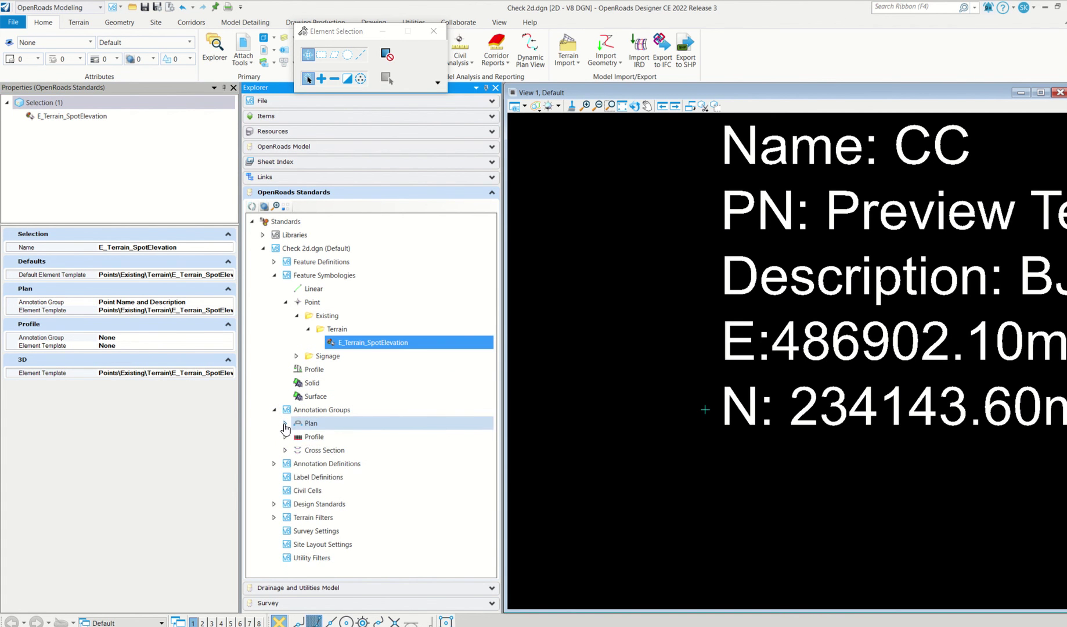
{"action": "left_click", "coordinate": [286, 423]}
{"action": "left_click", "coordinate": [296, 477]}
{"action": "scroll", "coordinate": [306, 482], "scroll_direction": "down", "scroll_amount": 1}
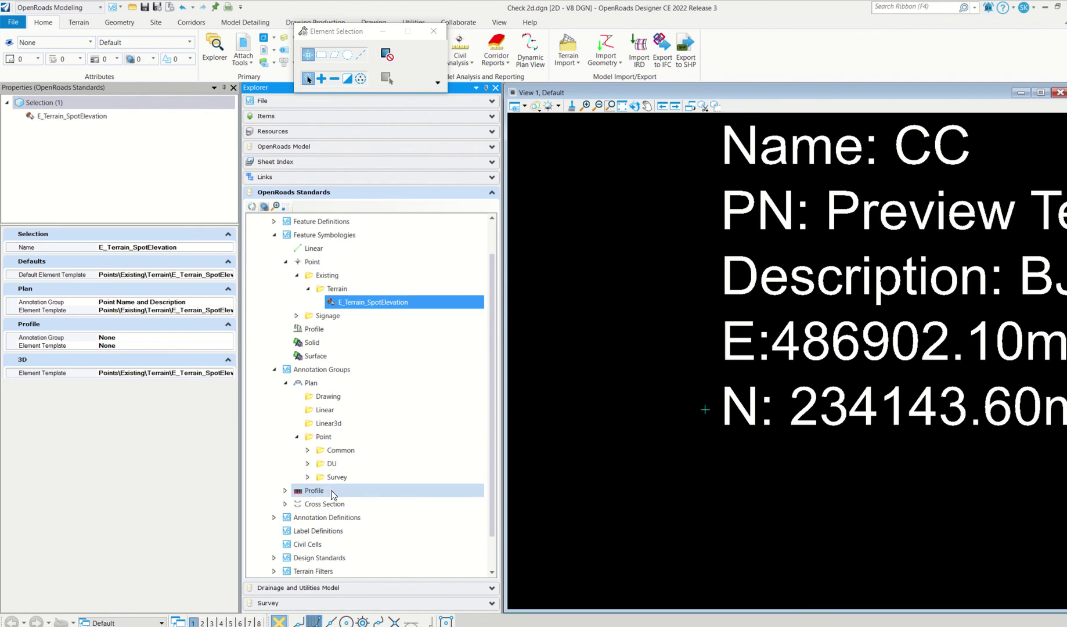
{"action": "left_click", "coordinate": [307, 450]}
{"action": "left_click", "coordinate": [371, 464]}
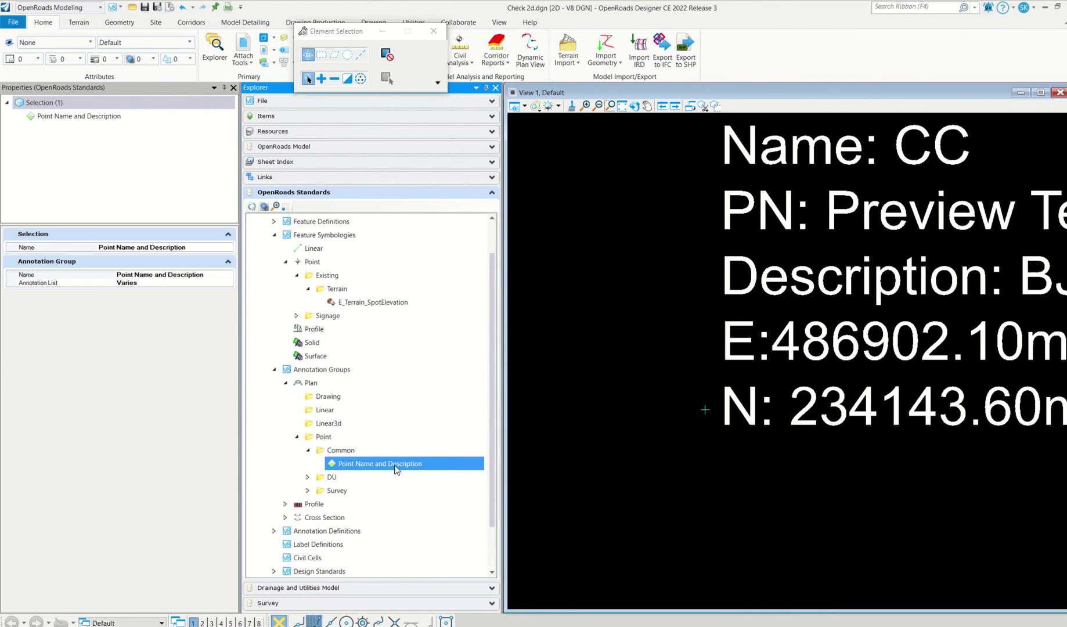
{"action": "right_click", "coordinate": [404, 464]}
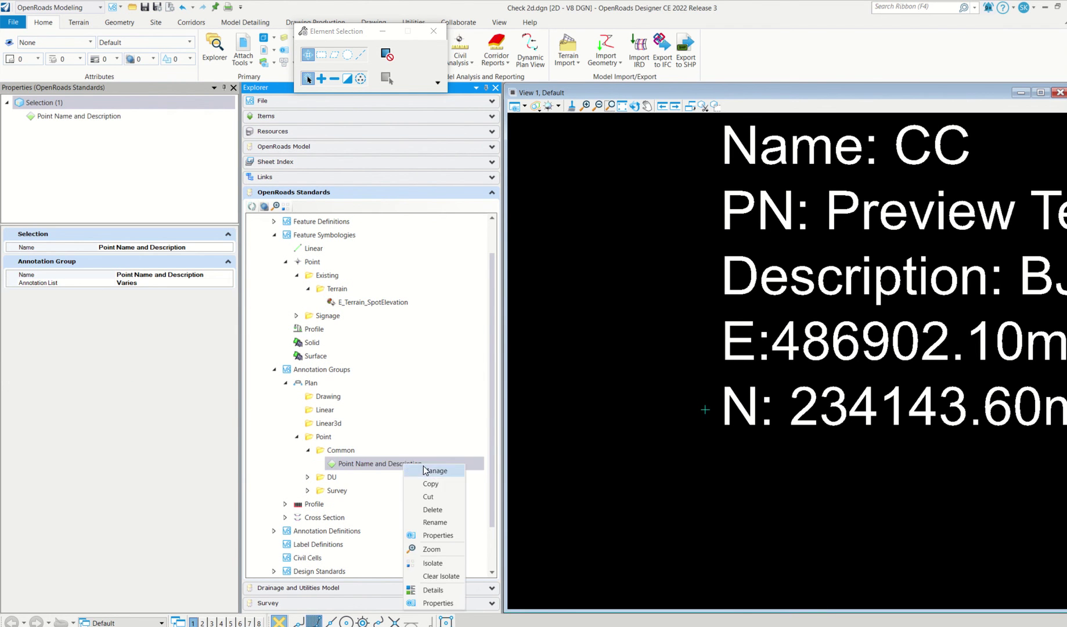
{"action": "left_click", "coordinate": [434, 471]}
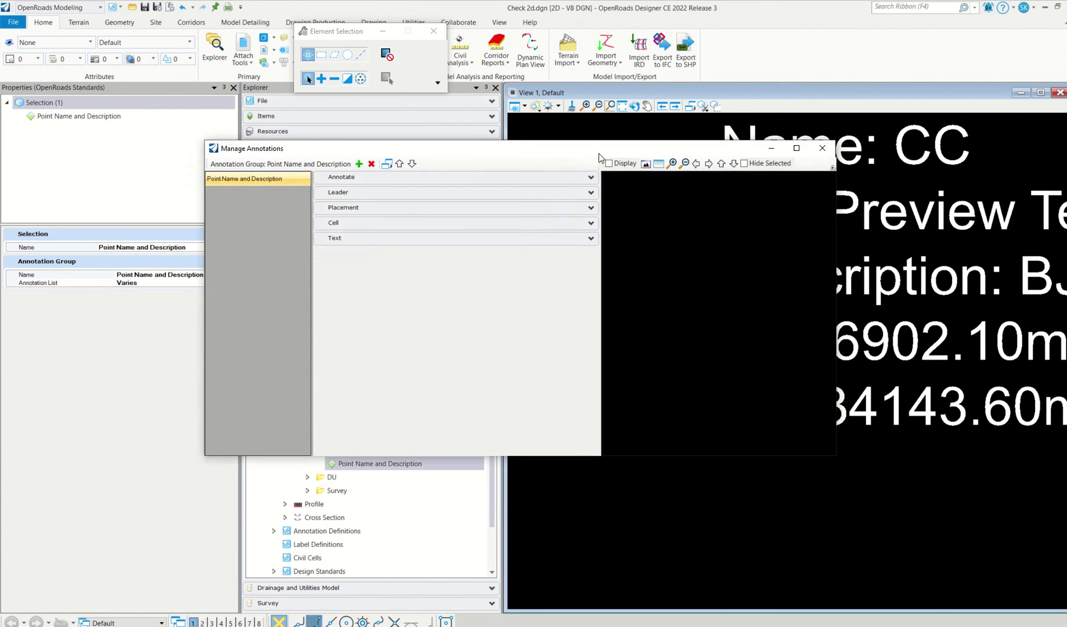
Review the Annotate, Placement, Cell and Text settings of the Point Name and Description annotation.
{"action": "left_click_drag", "start_coordinate": [655, 145], "coordinate": [751, 116]}
{"action": "left_click", "coordinate": [553, 142]}
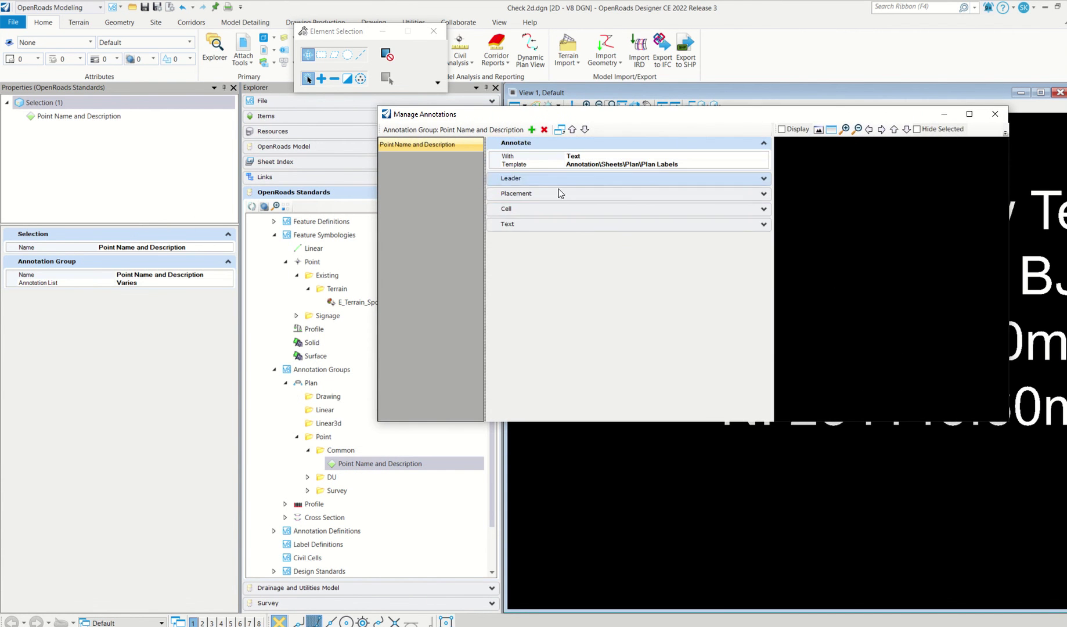
{"action": "left_click", "coordinate": [590, 157]}
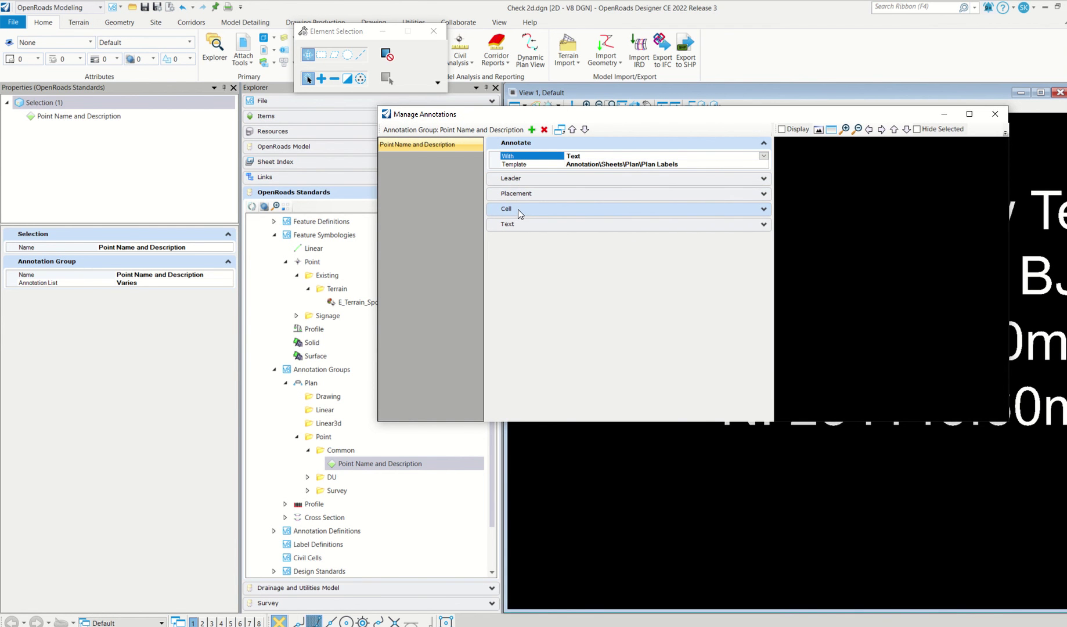
{"action": "left_click", "coordinate": [575, 194]}
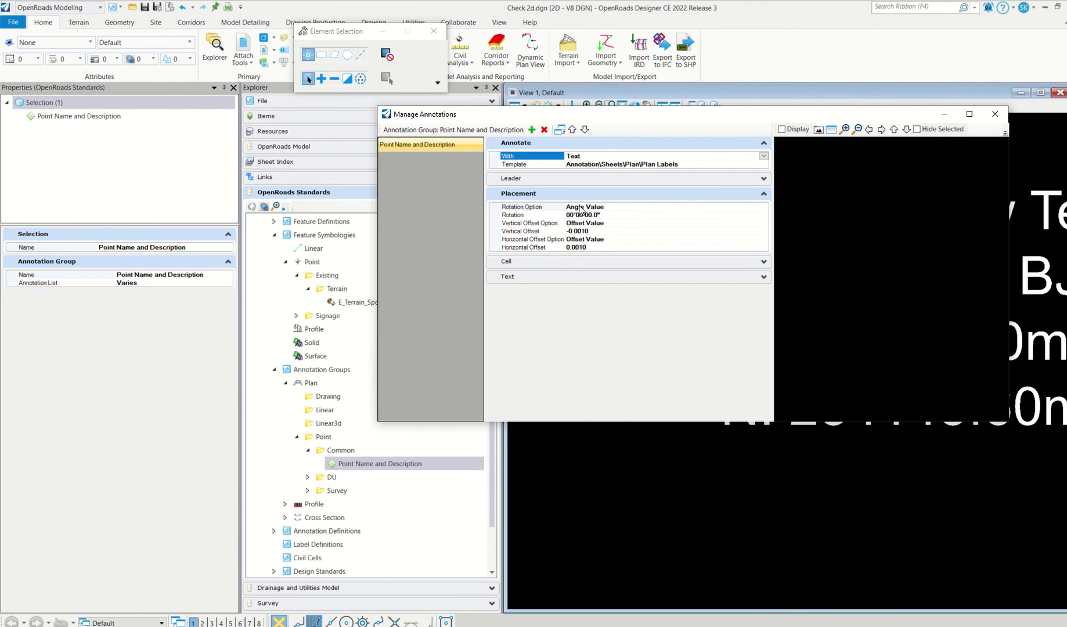
{"action": "left_click", "coordinate": [537, 260]}
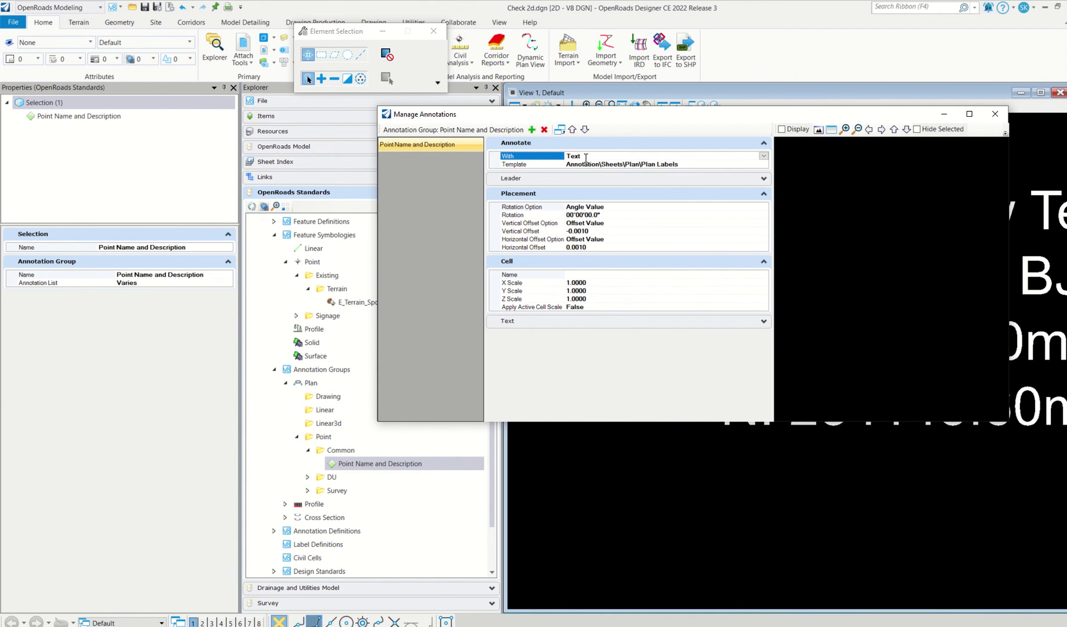
{"action": "left_click", "coordinate": [594, 323]}
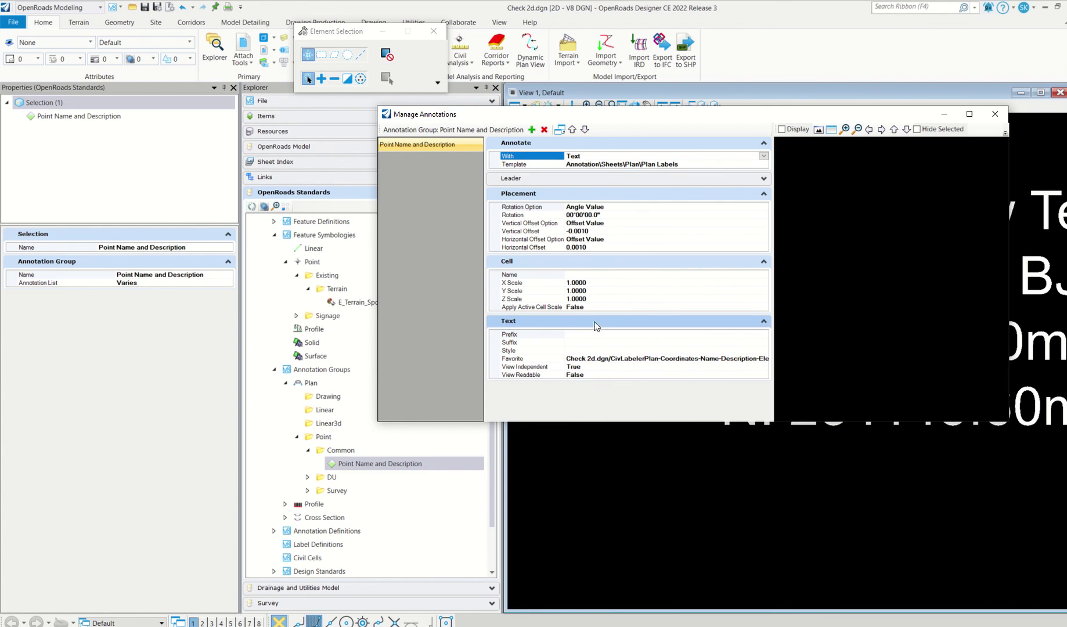
Check the annotation's text favorite and the favorites available in Check 2d.dgn against the displayed preview, and close the annotation manager.
{"action": "left_click", "coordinate": [595, 359]}
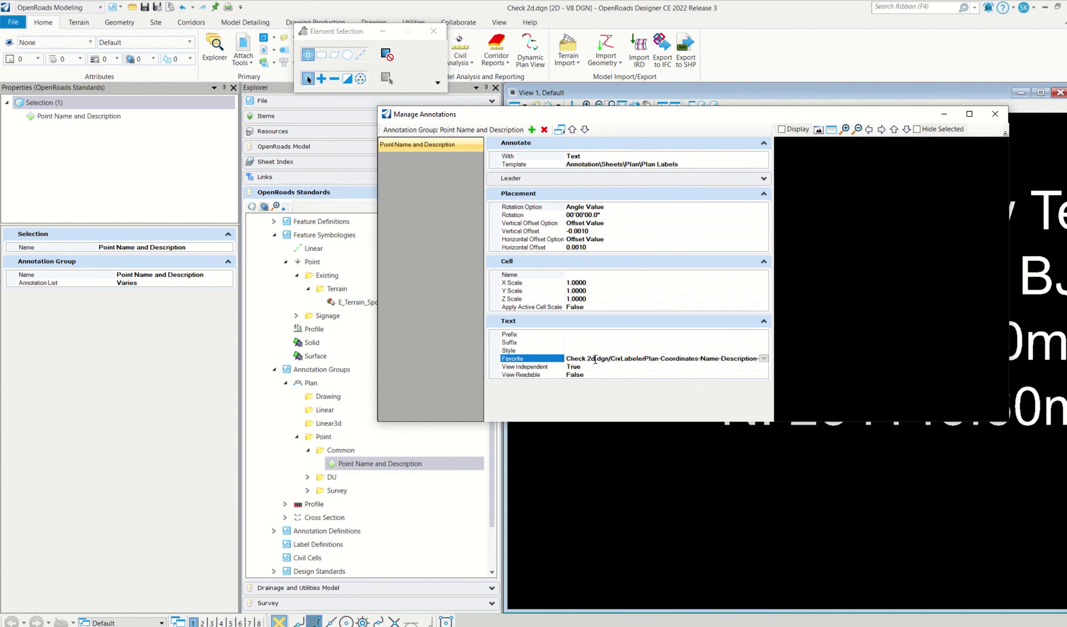
{"action": "left_click", "coordinate": [763, 358]}
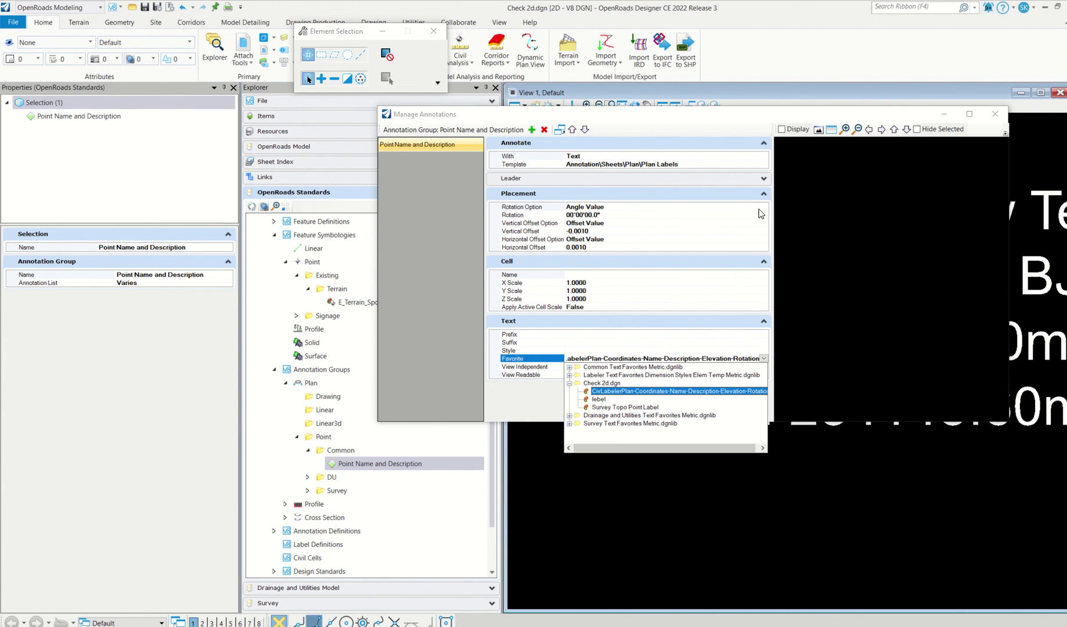
{"action": "left_click", "coordinate": [782, 143]}
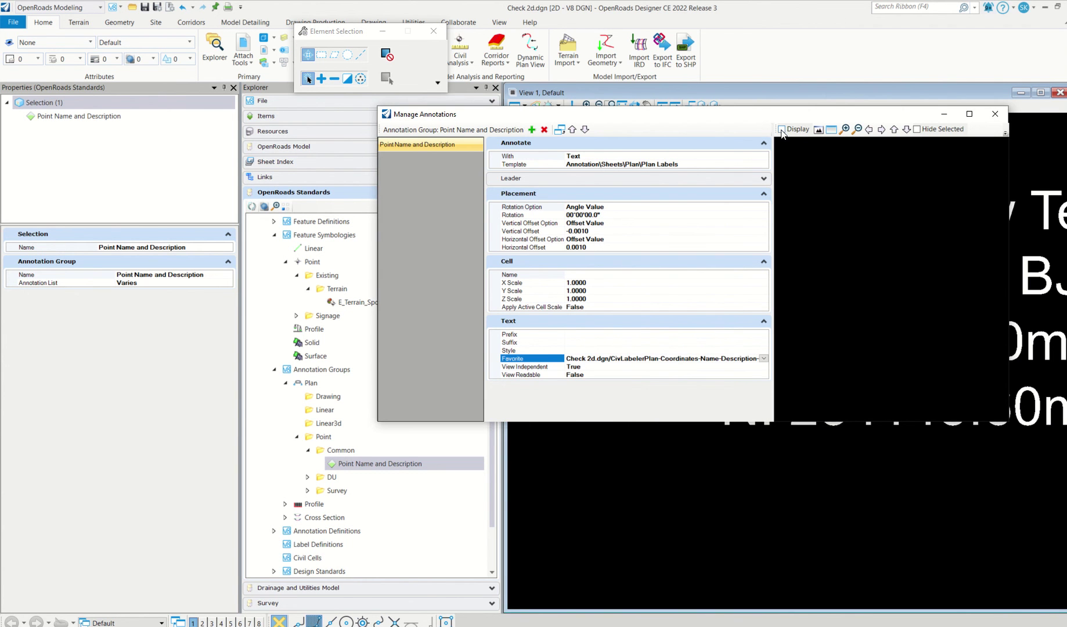
{"action": "left_click", "coordinate": [781, 129]}
{"action": "scroll", "coordinate": [857, 255], "scroll_direction": "down", "scroll_amount": 3}
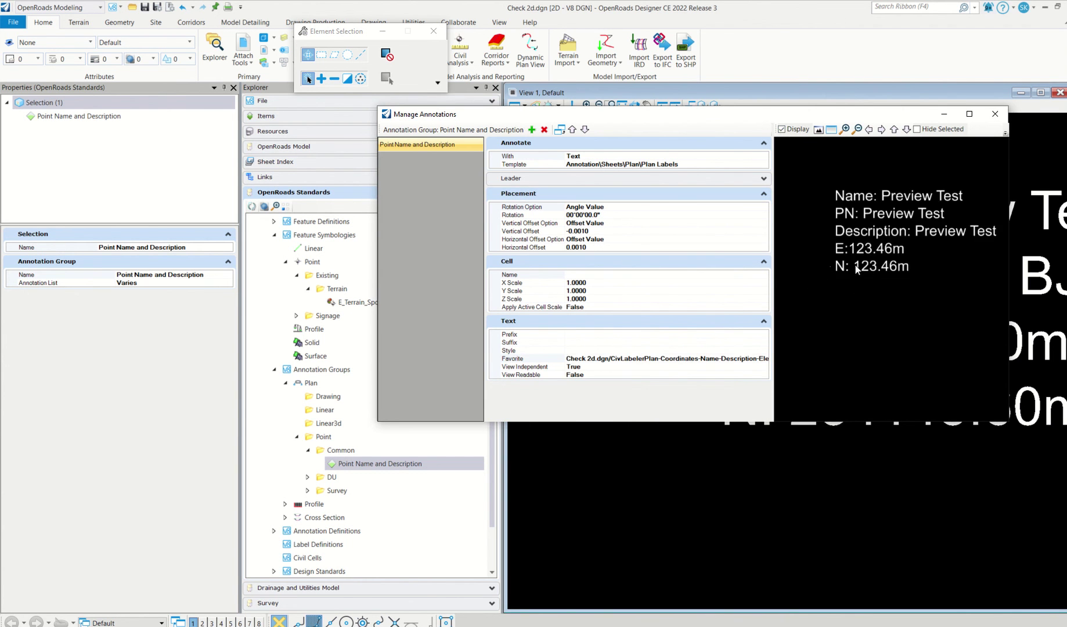
{"action": "left_click", "coordinate": [644, 359]}
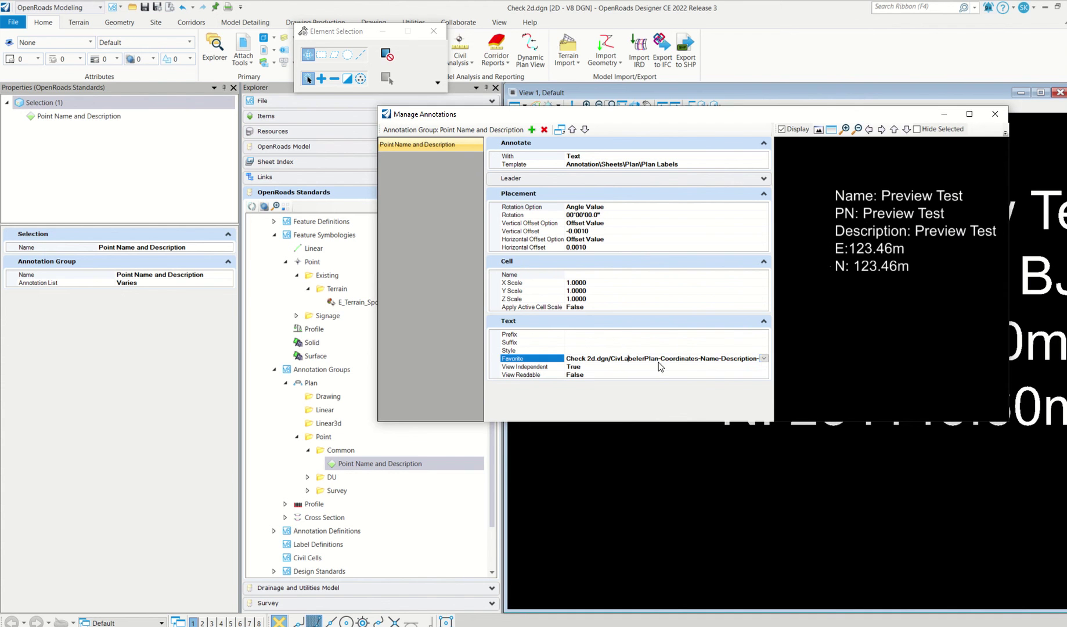
{"action": "left_click", "coordinate": [763, 358]}
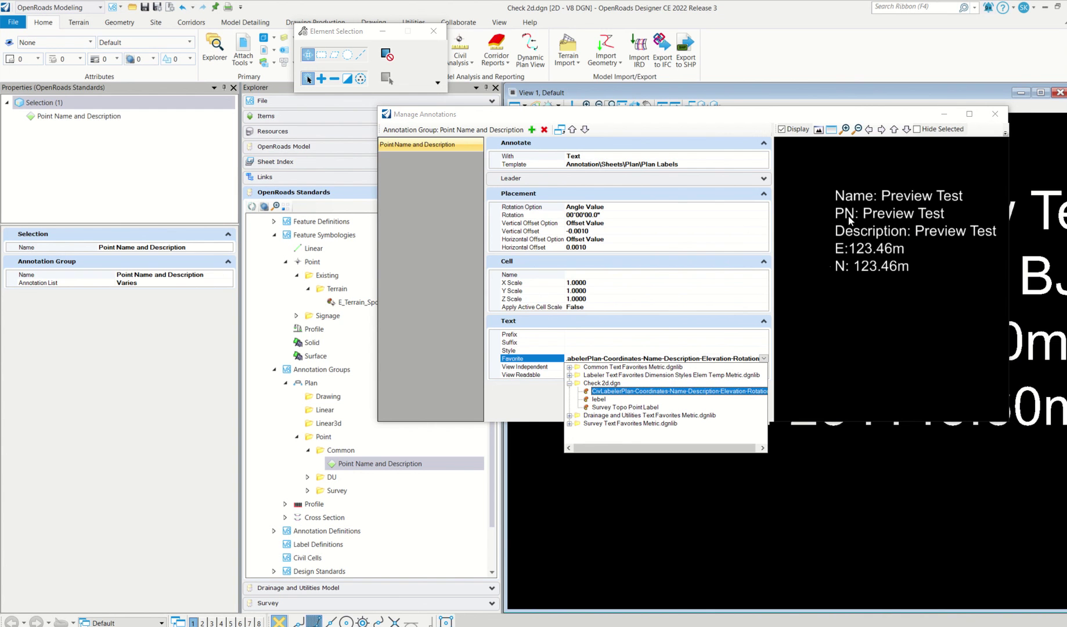
{"action": "left_click", "coordinate": [994, 119]}
{"action": "left_click", "coordinate": [994, 119]}
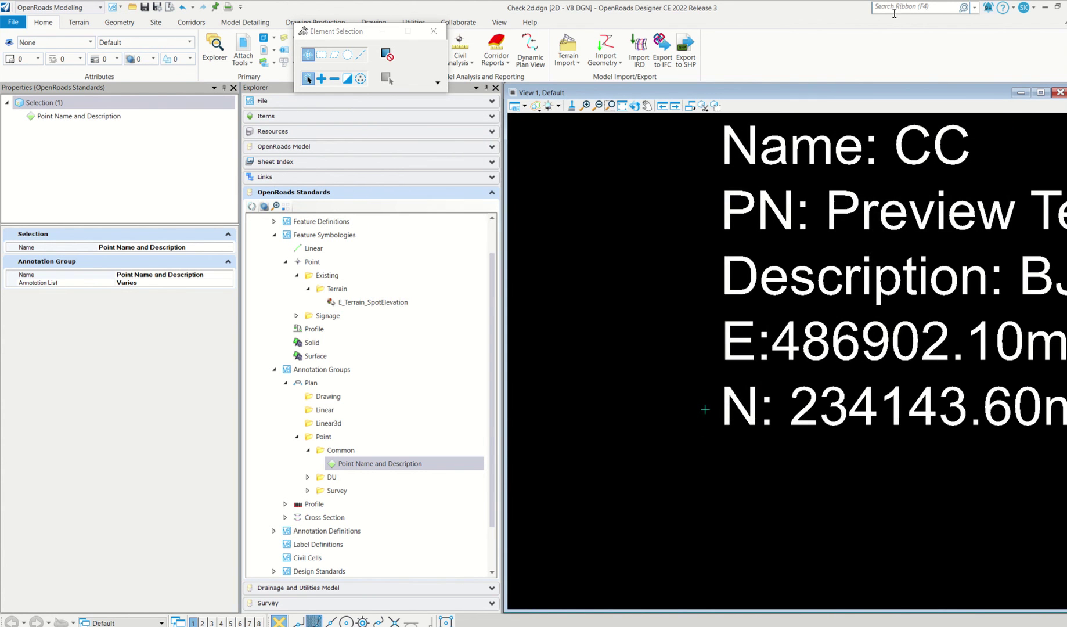
Open the Text Favorite Manager and expand the text favorites stored in Check 2d.dgn.
{"action": "left_click", "coordinate": [894, 8]}
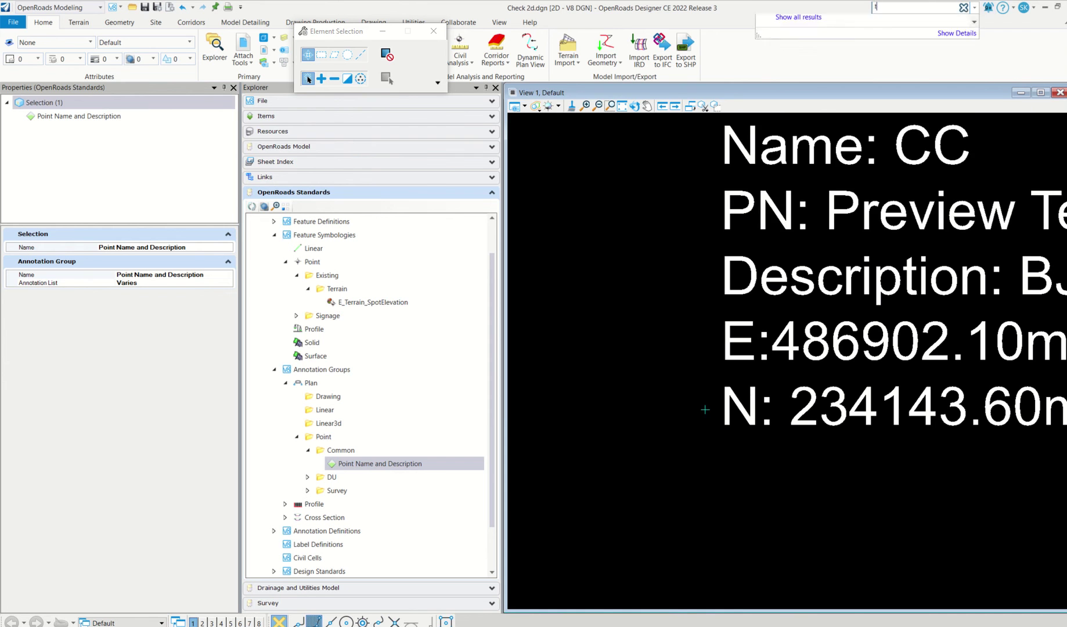
{"action": "type", "text": "text"}
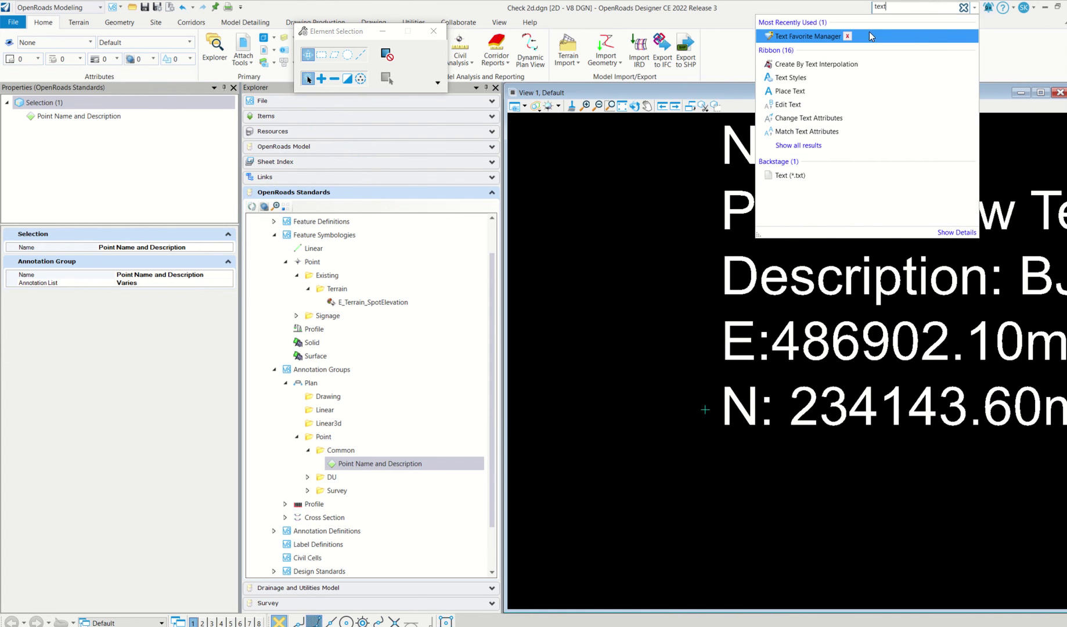
{"action": "left_click", "coordinate": [866, 37]}
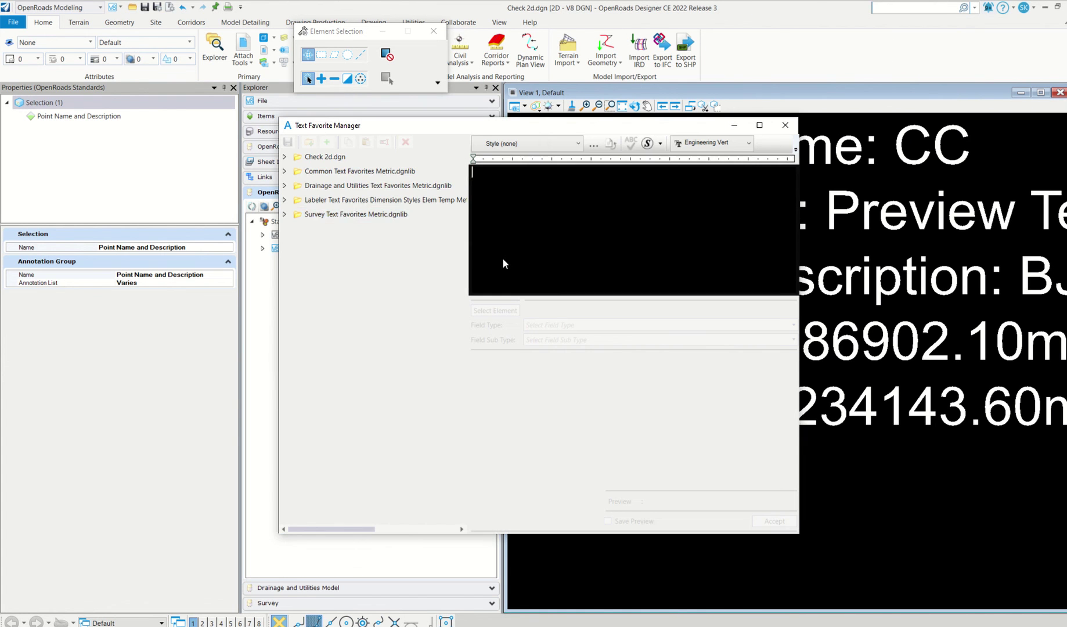
{"action": "left_click", "coordinate": [284, 157]}
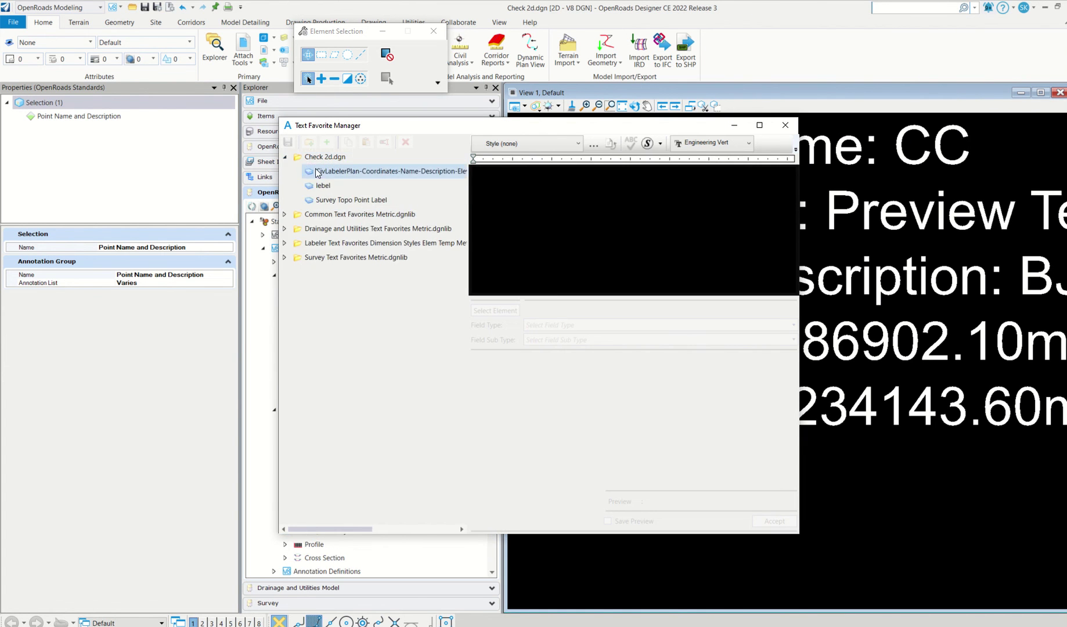
Compare the CivLabelerPlan-Coordinates-Name-Description-Elevation-Rotation, lebel and Survey Topo Point Label text favorites of Check 2d.dgn.
{"action": "left_click", "coordinate": [354, 172]}
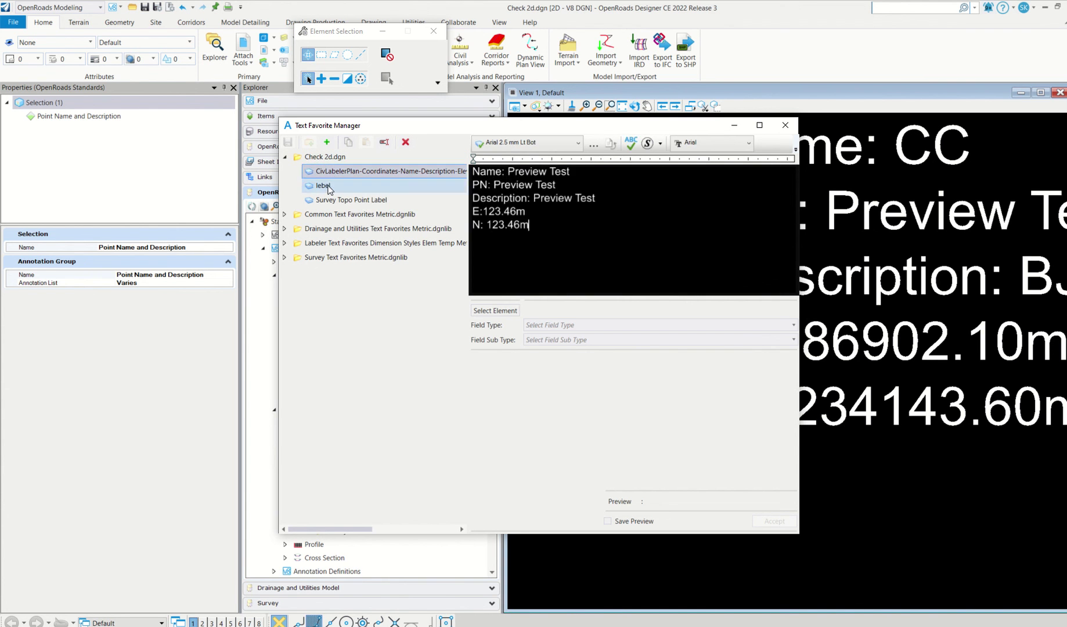
{"action": "left_click", "coordinate": [333, 201]}
{"action": "left_click", "coordinate": [365, 173]}
{"action": "left_click", "coordinate": [343, 186]}
{"action": "left_click", "coordinate": [360, 174]}
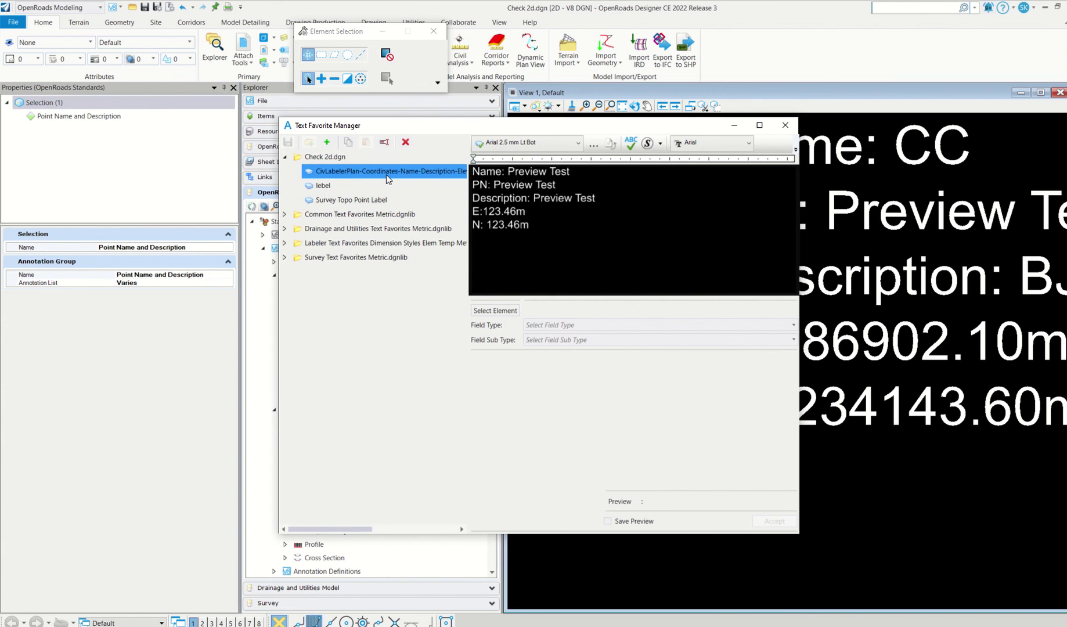
Copy the CivLabelerPlan-Coordinates-Name-Description text favorite from the labeler library's Plan, Points category.
{"action": "double_click", "coordinate": [297, 245]}
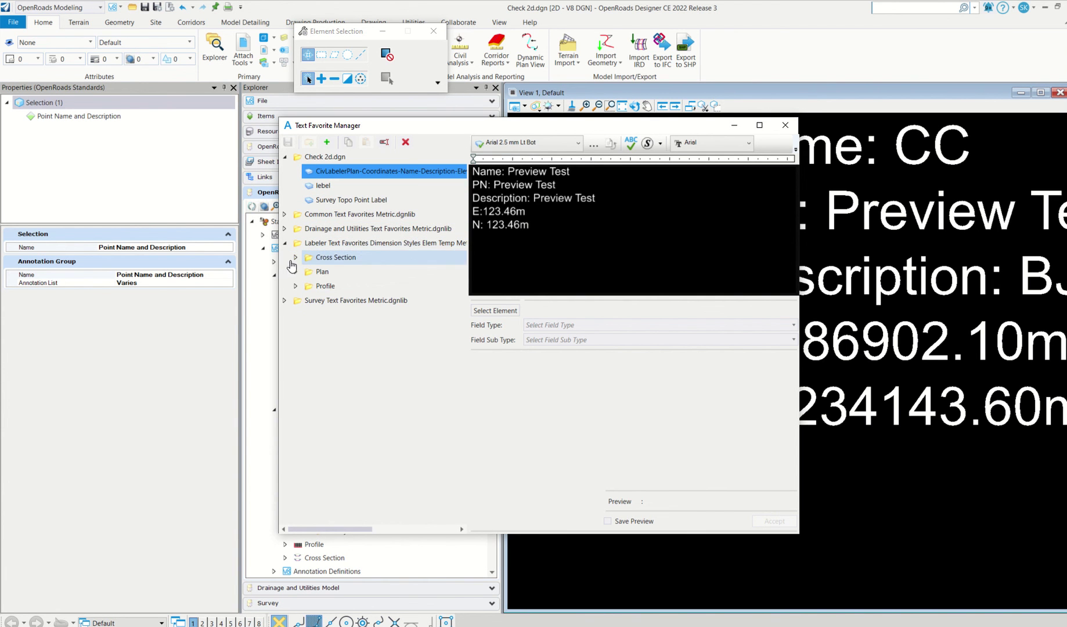
{"action": "left_click", "coordinate": [295, 271]}
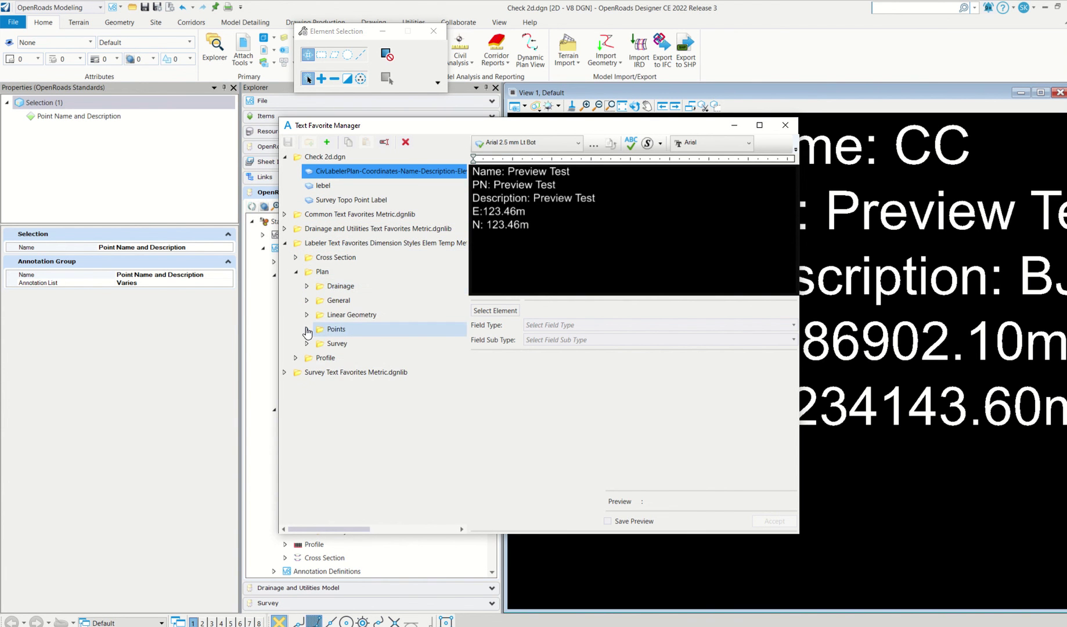
{"action": "left_click", "coordinate": [307, 329]}
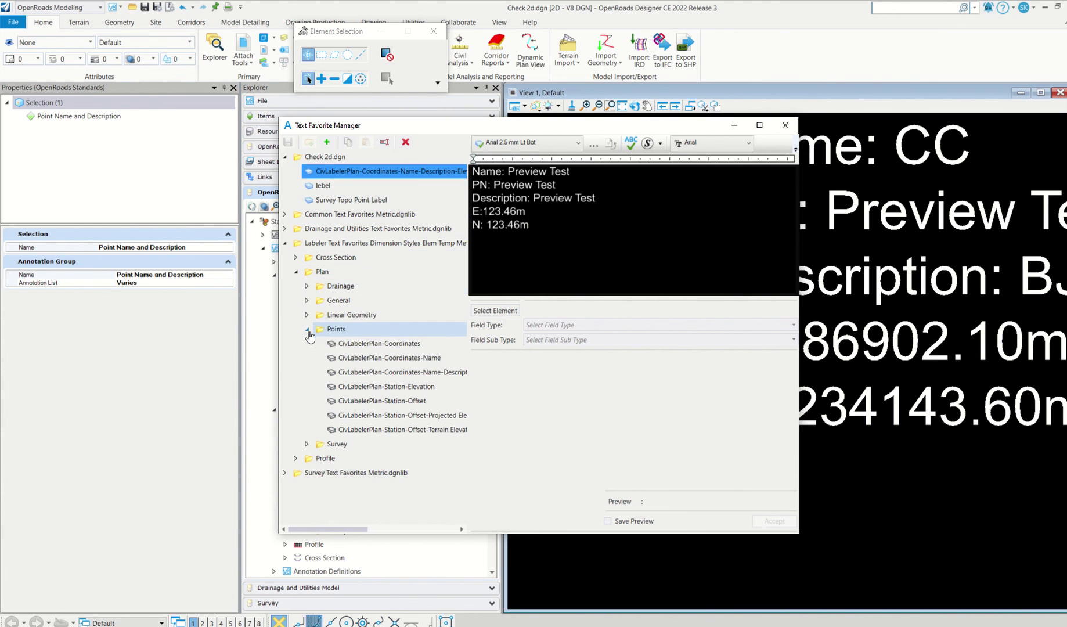
{"action": "left_click", "coordinate": [421, 374]}
{"action": "right_click", "coordinate": [420, 375]}
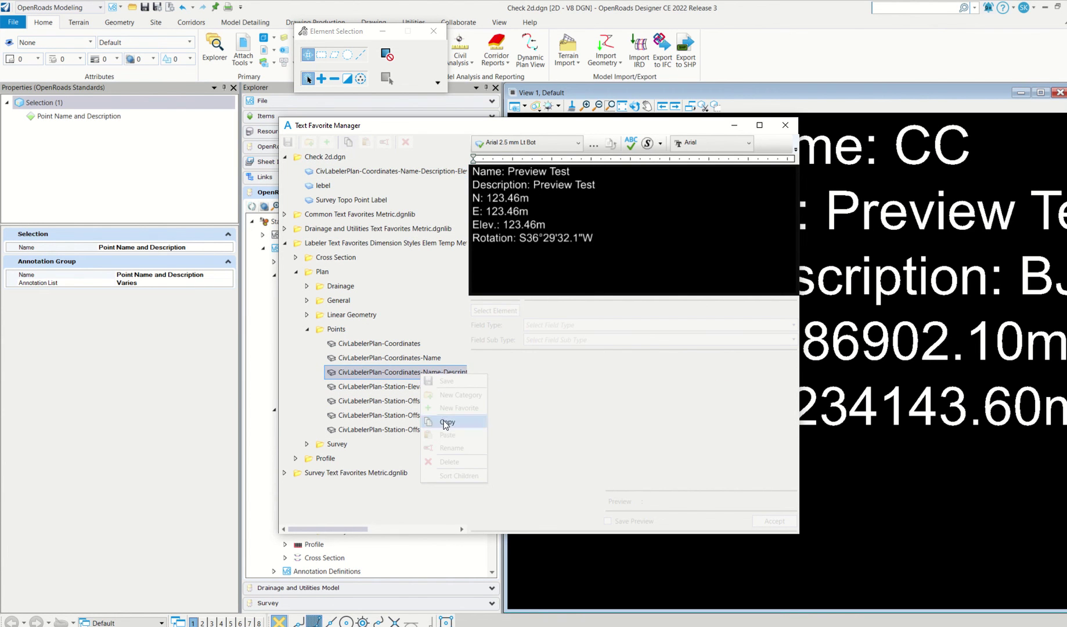
{"action": "left_click", "coordinate": [440, 419]}
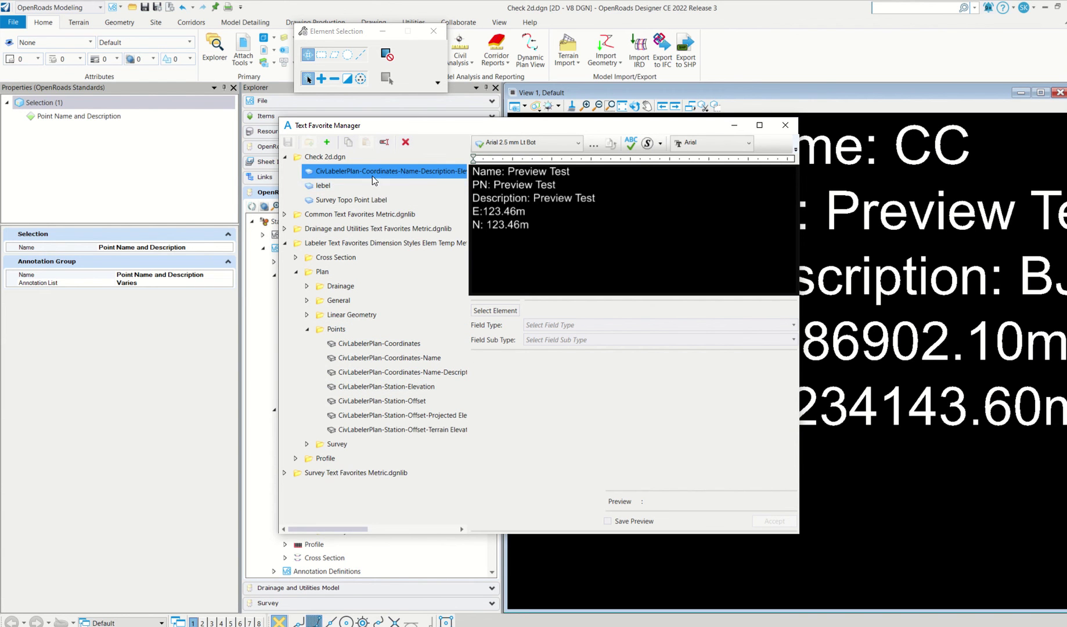
Remove the PN line from Check 2d.dgn's CivLabelerPlan-Coordinates-Name-Description-Elevation-Rotation text favorite.
{"action": "left_click", "coordinate": [490, 208]}
{"action": "left_click", "coordinate": [503, 198]}
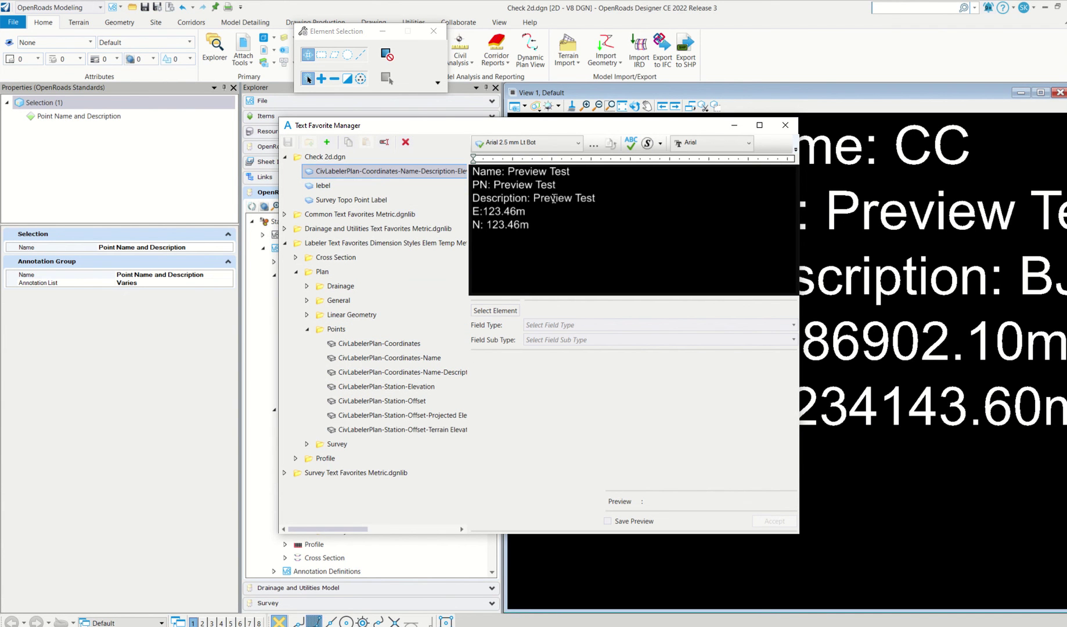
{"action": "left_click", "coordinate": [521, 185]}
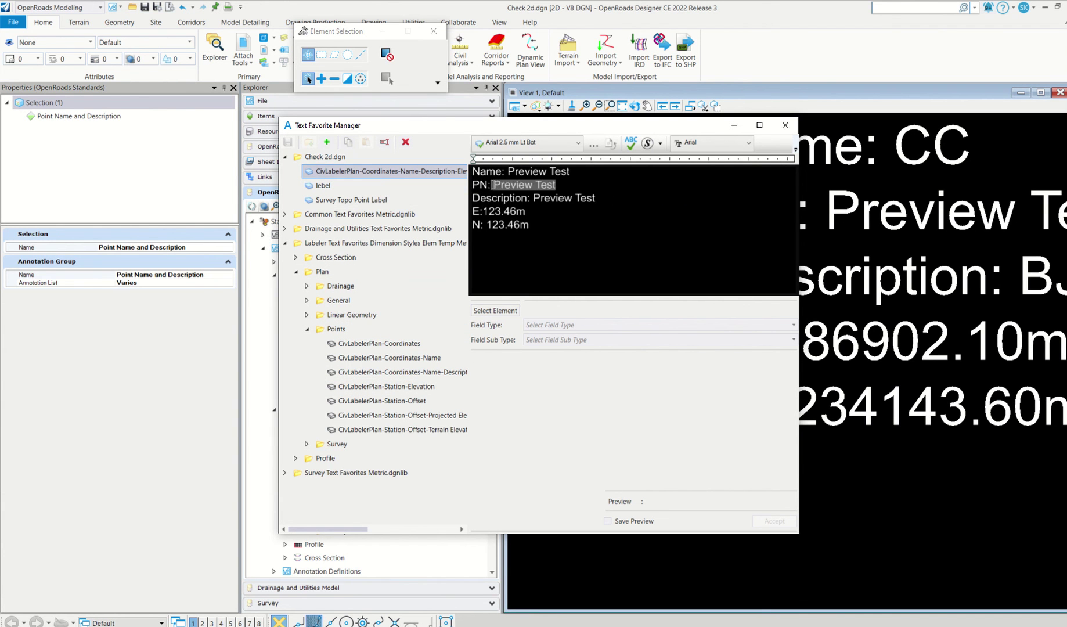
{"action": "left_click_drag", "start_coordinate": [489, 185], "coordinate": [474, 184]}
{"action": "key", "text": "Delete"}
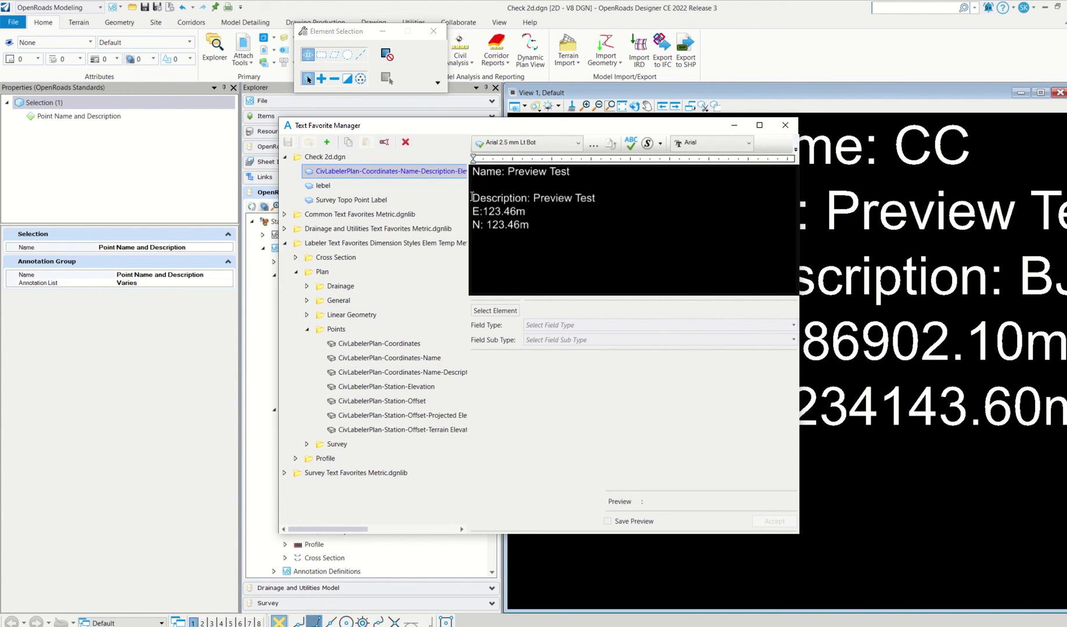
{"action": "key", "text": "Delete"}
Duplicate the N coordinate line onto a new last line of the text favorite and relabel it Z.
{"action": "left_click", "coordinate": [482, 221]}
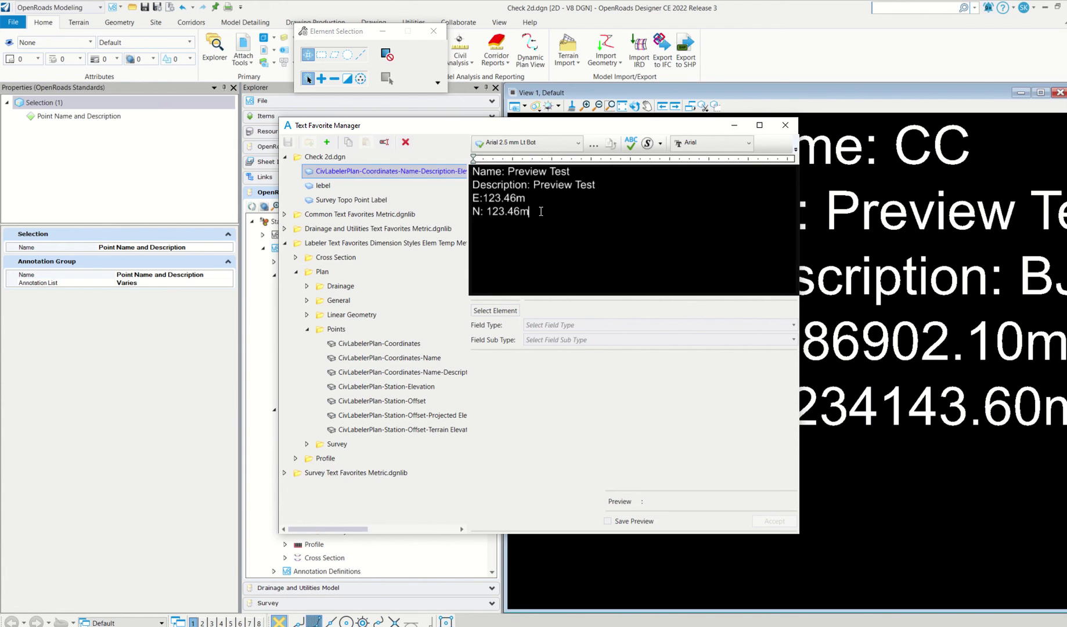
{"action": "left_click_drag", "start_coordinate": [541, 212], "coordinate": [476, 211]}
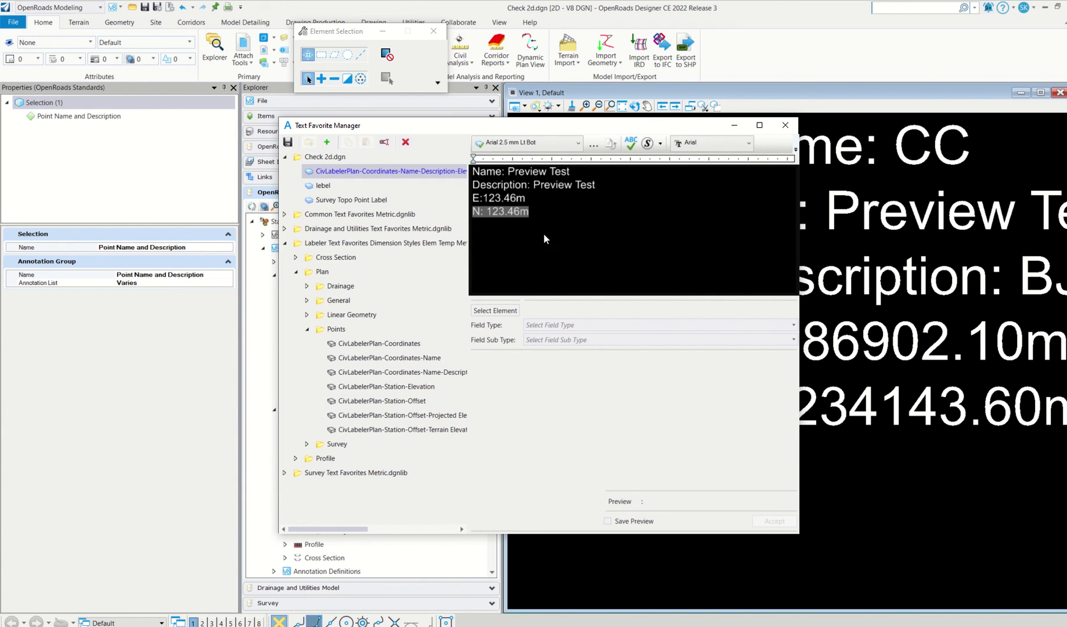
{"action": "left_click", "coordinate": [534, 214]}
{"action": "key", "text": "Return"}
{"action": "key", "text": "ctrl+v"}
{"action": "left_click_drag", "start_coordinate": [484, 225], "coordinate": [471, 224]}
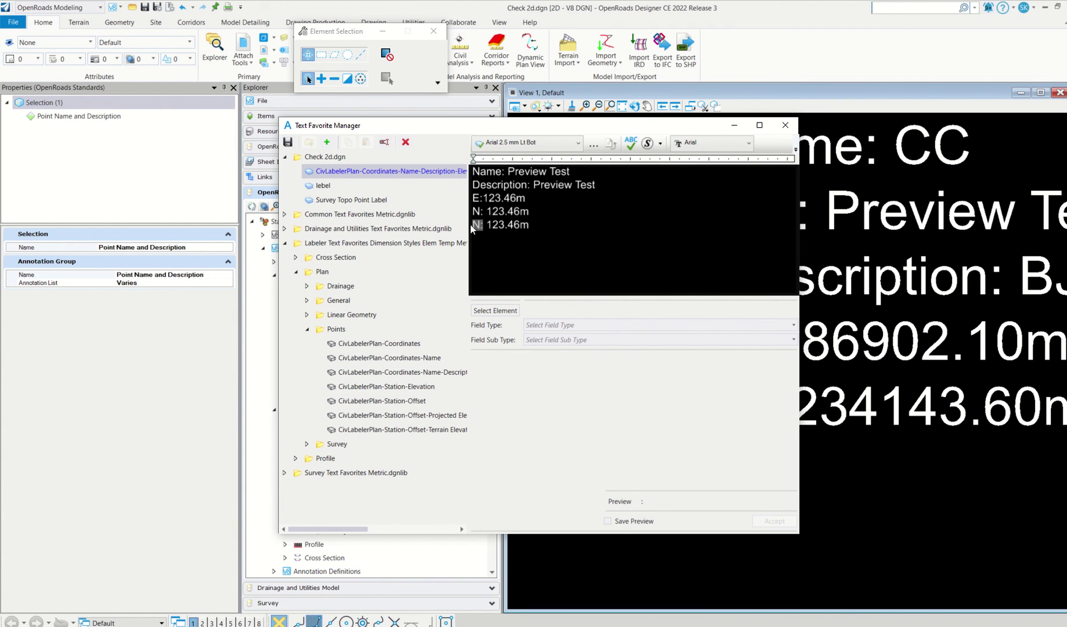
{"action": "left_click", "coordinate": [480, 226]}
{"action": "type", "text": "Z"}
Replace the Z line's field with the Elevation property under Geometry Points, with the preview saved.
{"action": "left_click_drag", "start_coordinate": [485, 225], "coordinate": [525, 226]}
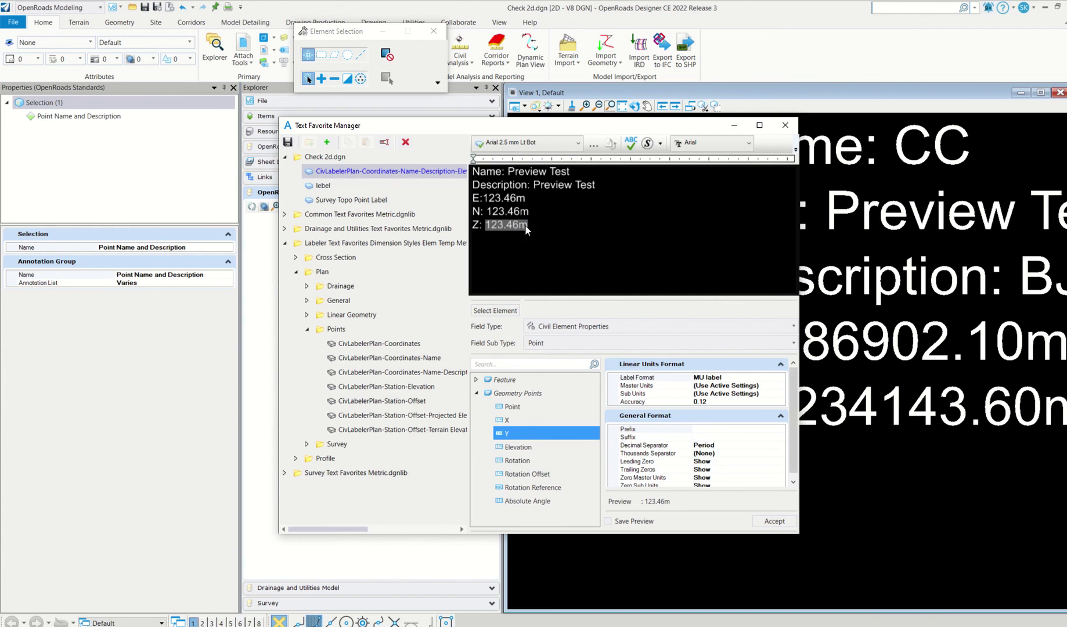
{"action": "left_click", "coordinate": [515, 448]}
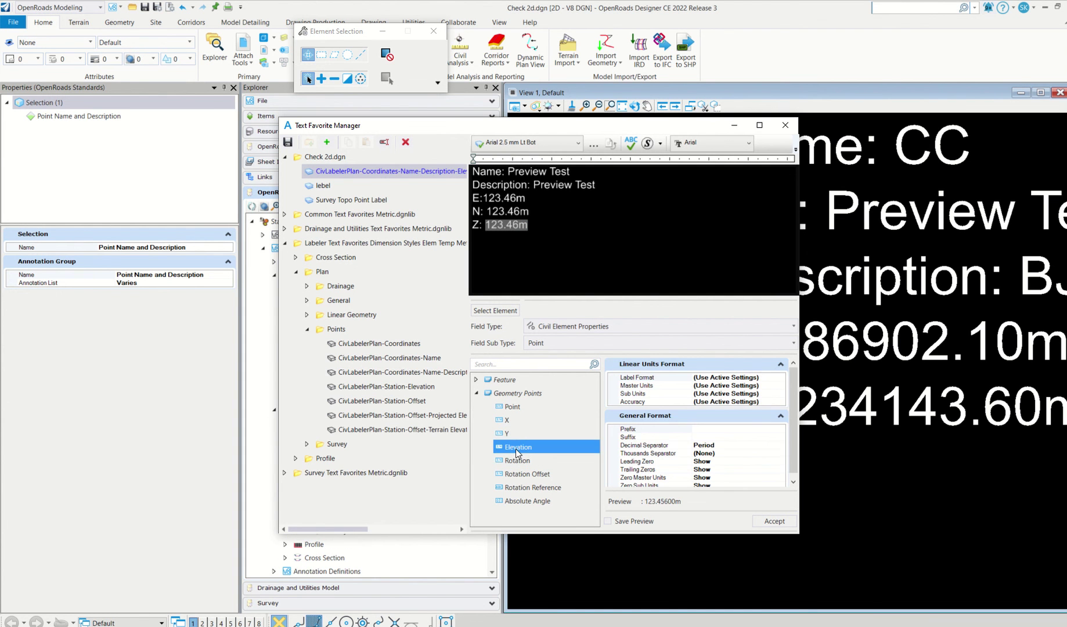
{"action": "left_click", "coordinate": [608, 522]}
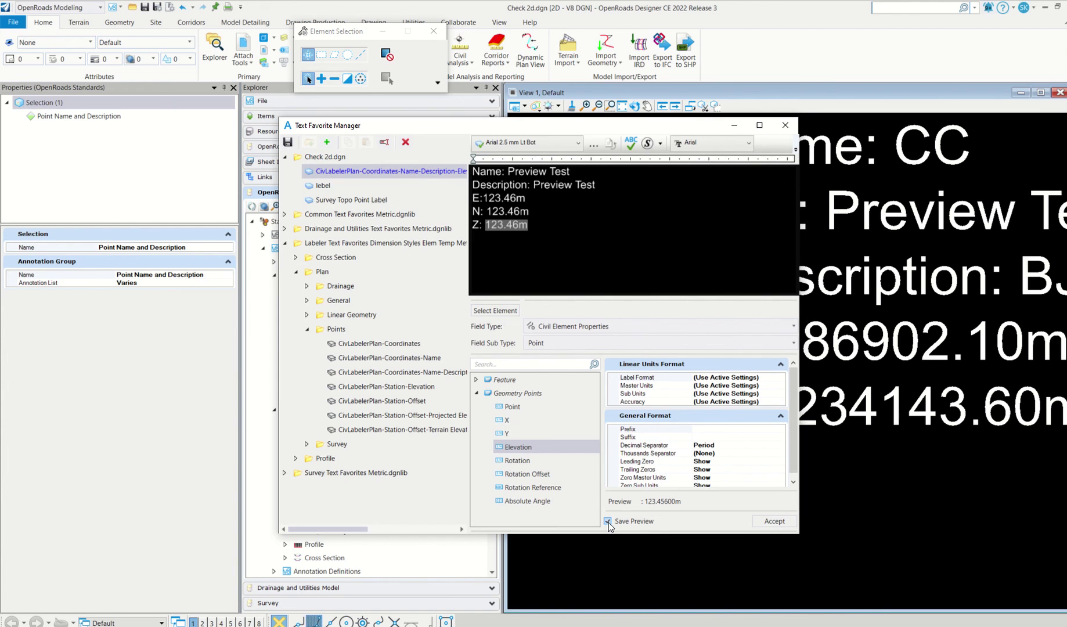
{"action": "left_click", "coordinate": [773, 522]}
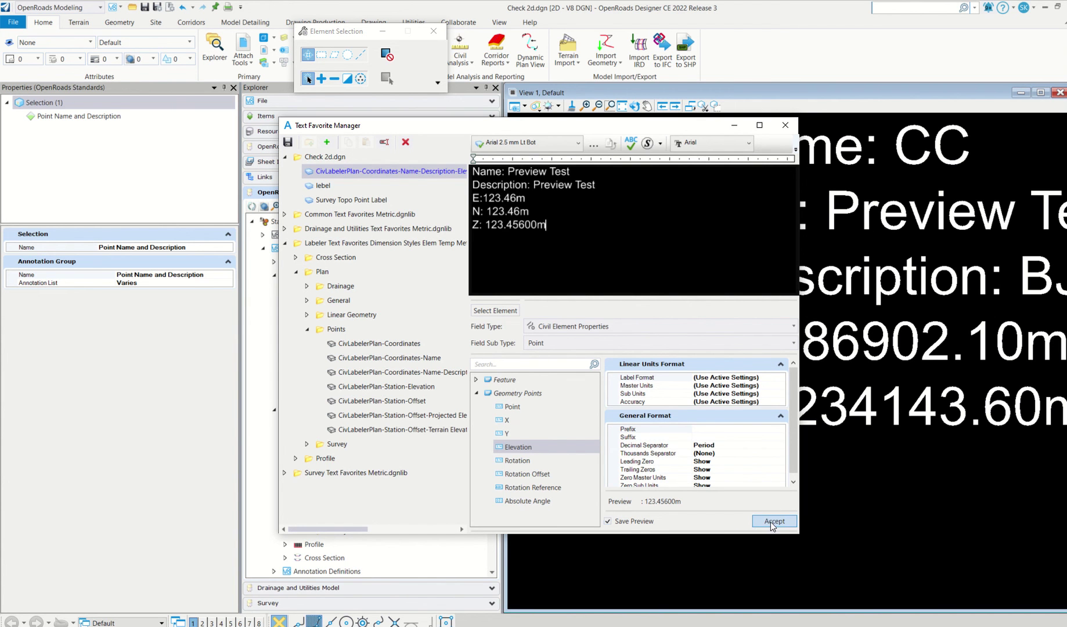
Set the Z line's Elevation field to the MU label format with an accuracy of 0.123, matching the label format of the coordinate fields.
{"action": "left_click", "coordinate": [531, 226]}
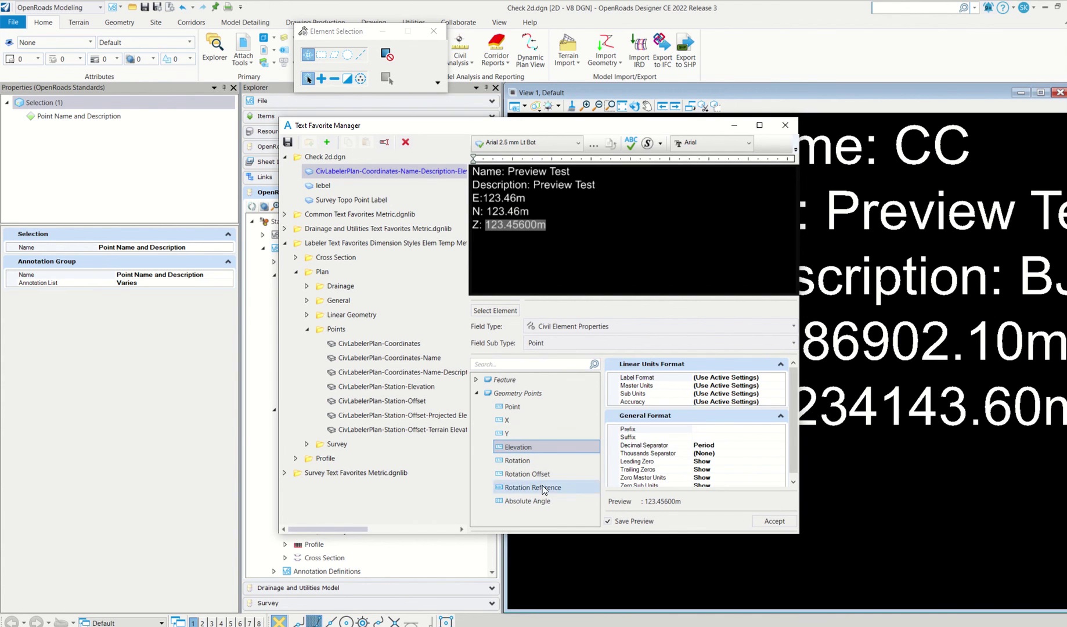
{"action": "left_click", "coordinate": [510, 199]}
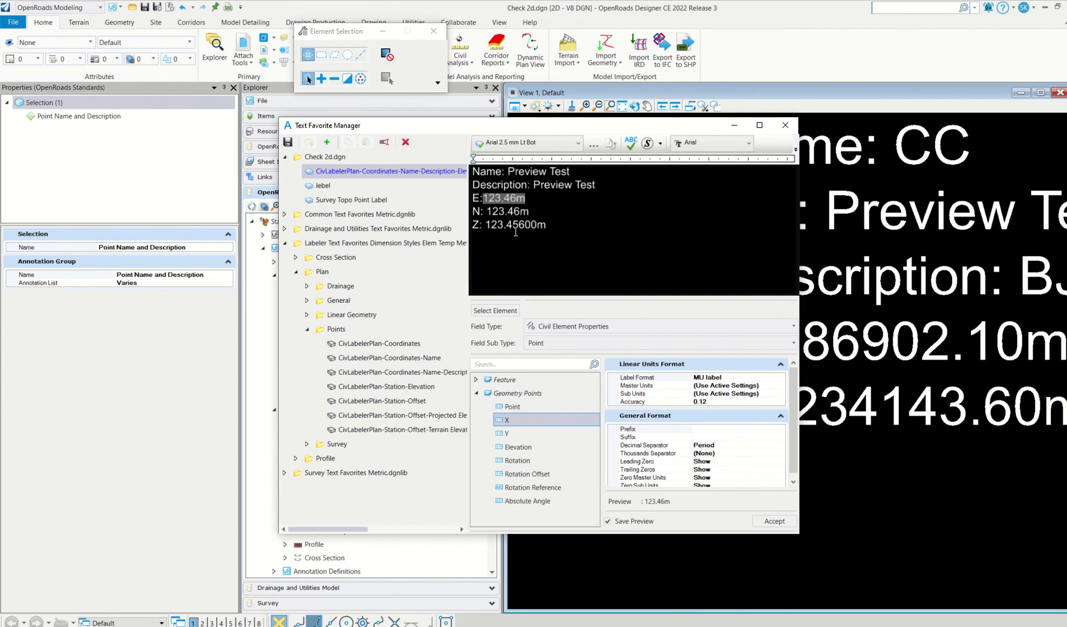
{"action": "left_click", "coordinate": [514, 435]}
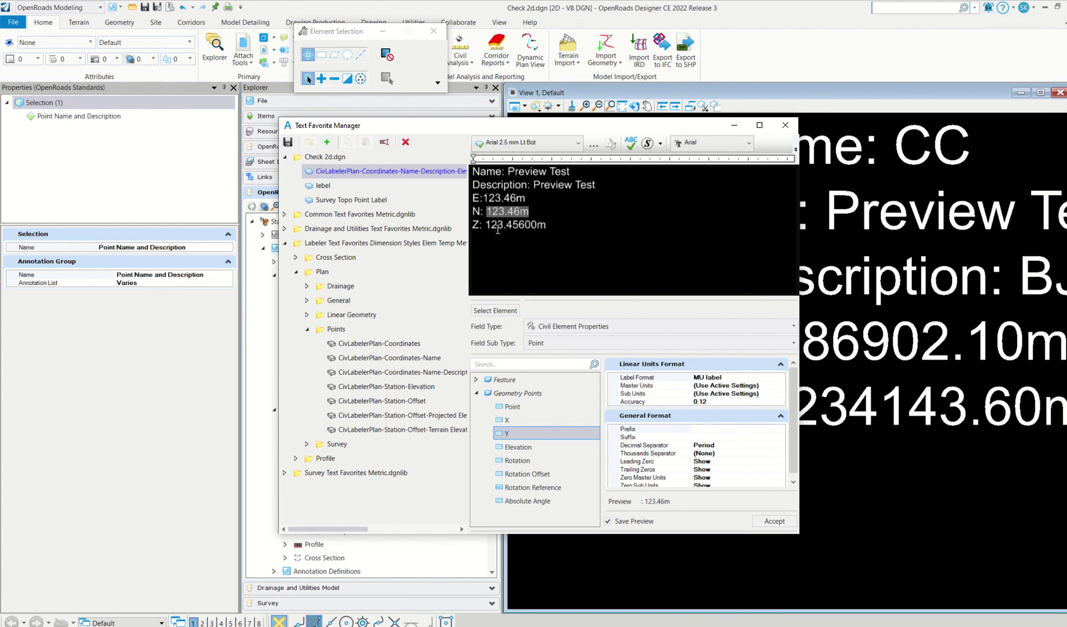
{"action": "left_click", "coordinate": [519, 447]}
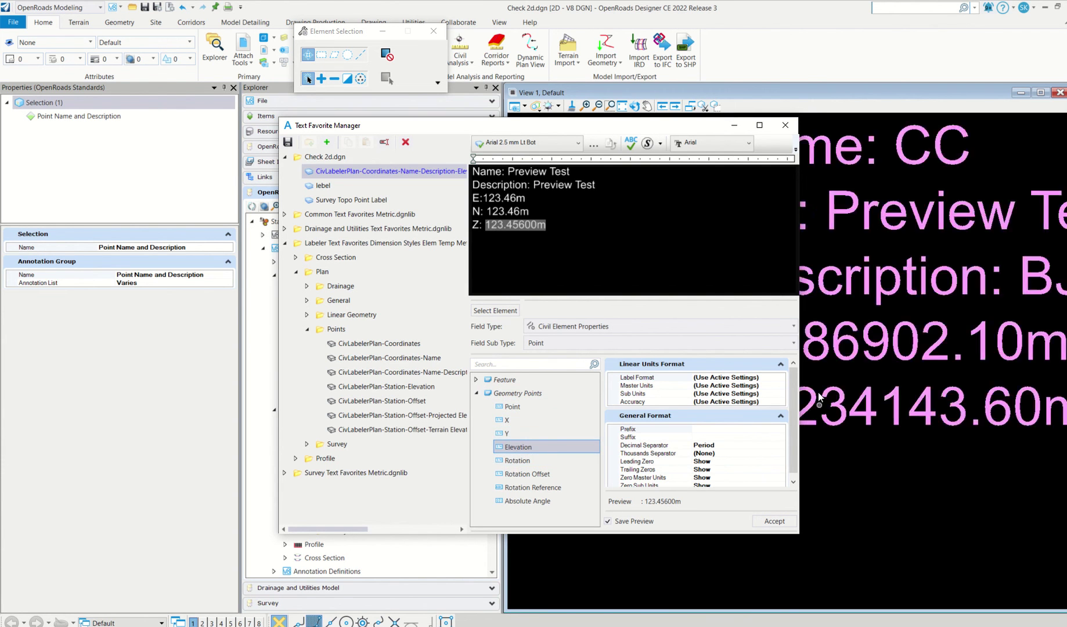
{"action": "left_click", "coordinate": [772, 377]}
{"action": "left_click", "coordinate": [781, 377]}
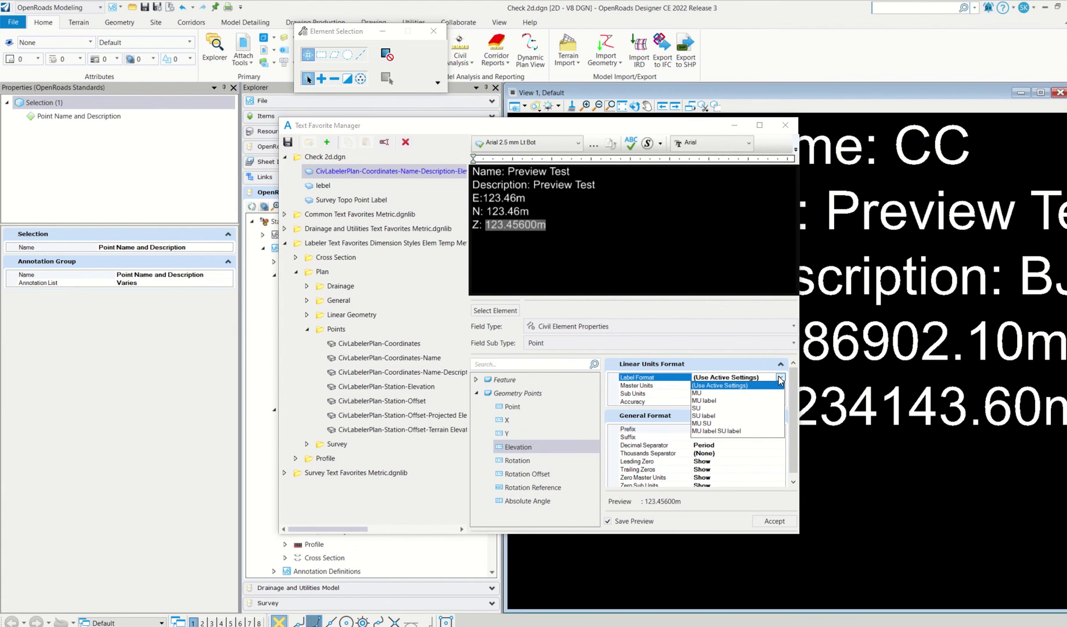
{"action": "left_click", "coordinate": [706, 400]}
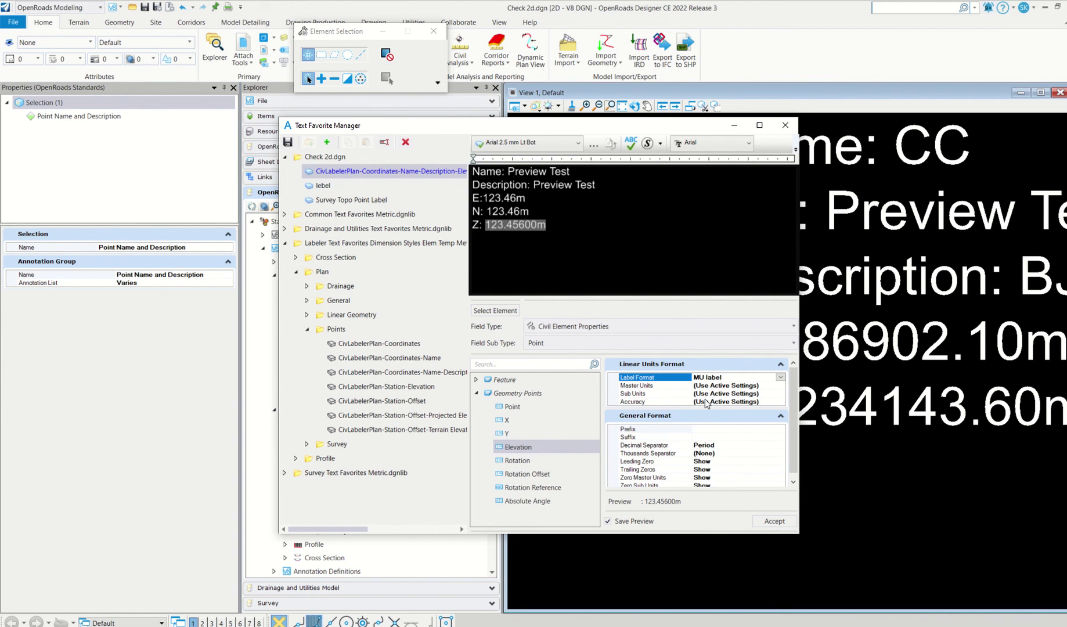
{"action": "left_click", "coordinate": [767, 401]}
{"action": "left_click", "coordinate": [780, 401]}
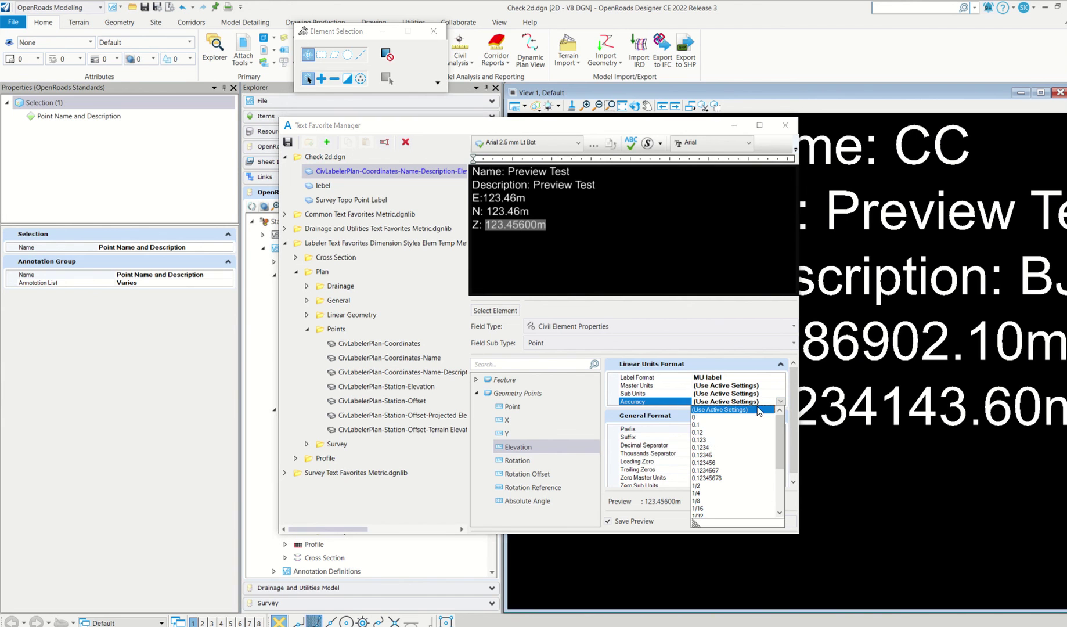
{"action": "left_click", "coordinate": [701, 441]}
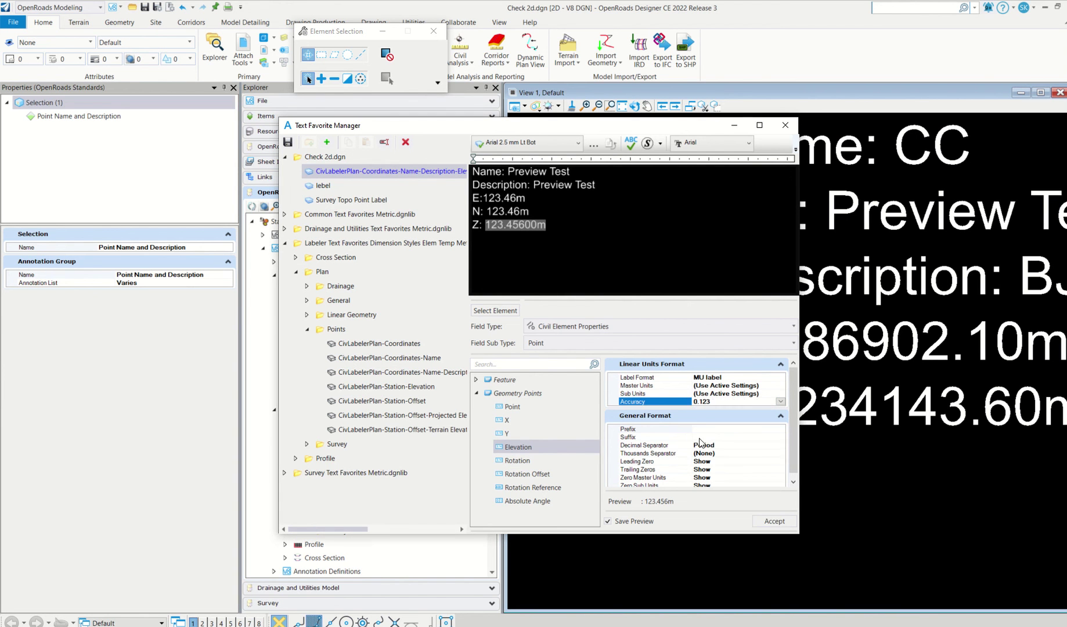
{"action": "left_click", "coordinate": [767, 522]}
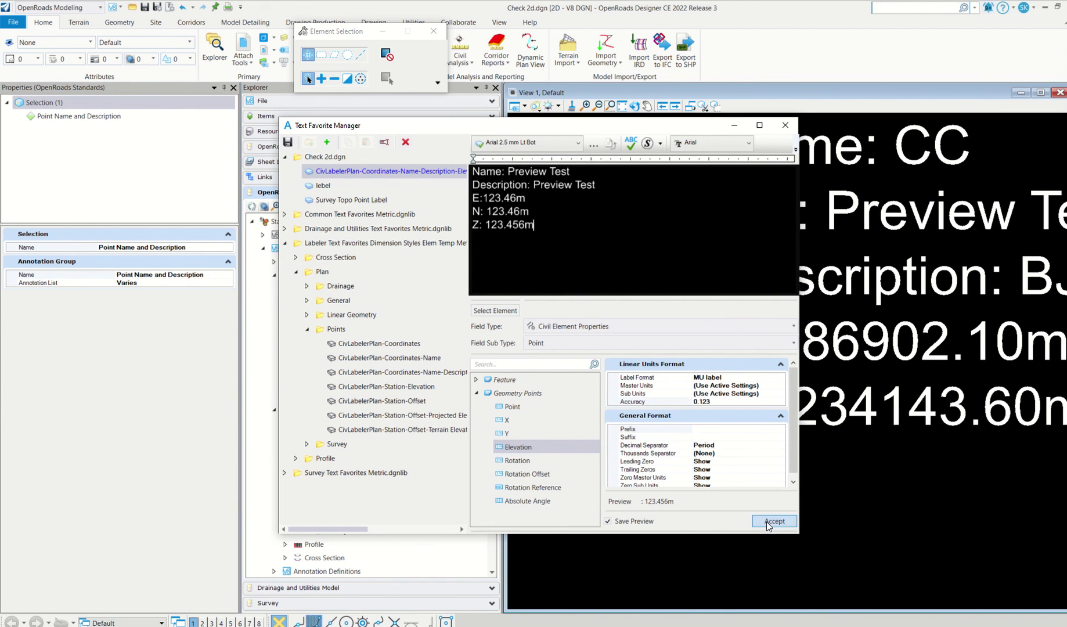
Close the Text Favorite Manager, saving all changes to the text favorite.
{"action": "left_click", "coordinate": [784, 126]}
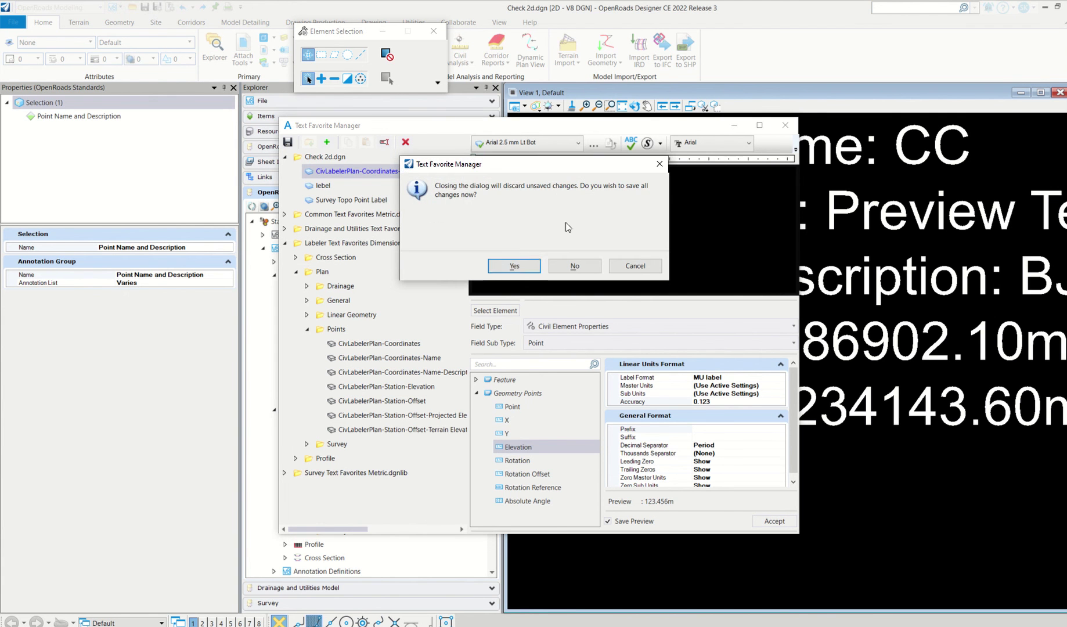
{"action": "left_click", "coordinate": [513, 268]}
{"action": "scroll", "coordinate": [727, 357], "scroll_direction": "down", "scroll_amount": 4}
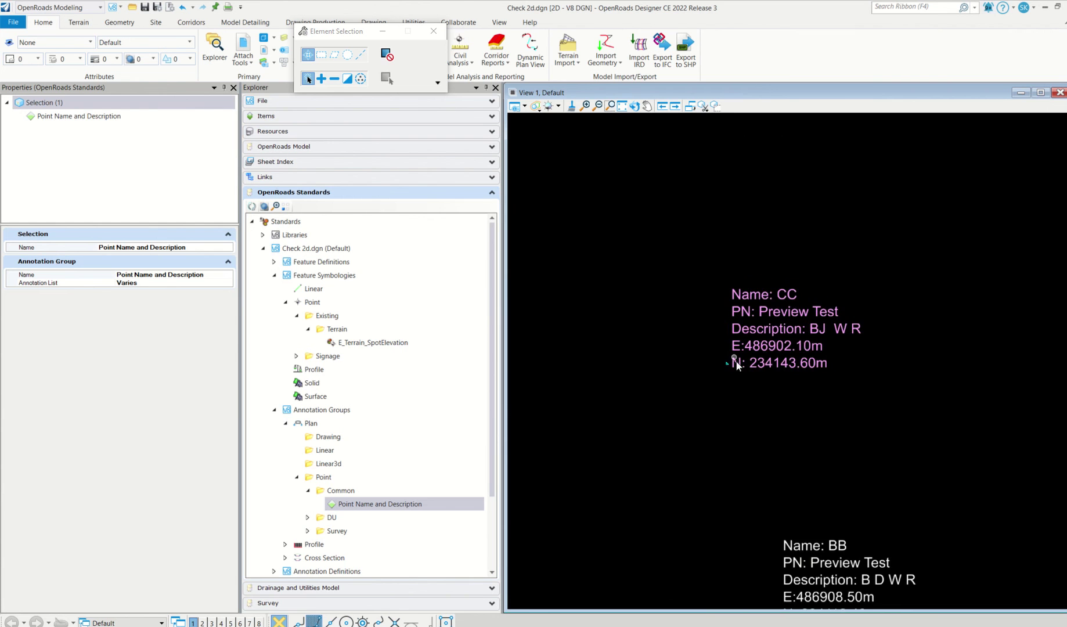
{"action": "scroll", "coordinate": [742, 318], "scroll_direction": "up", "scroll_amount": 3}
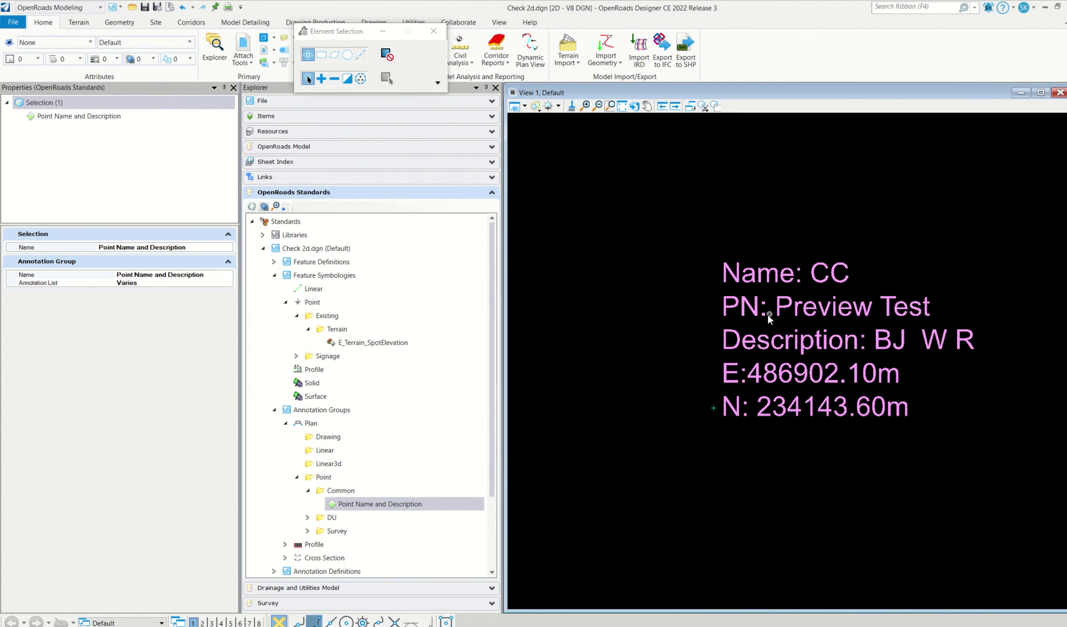
{"action": "left_click", "coordinate": [440, 36]}
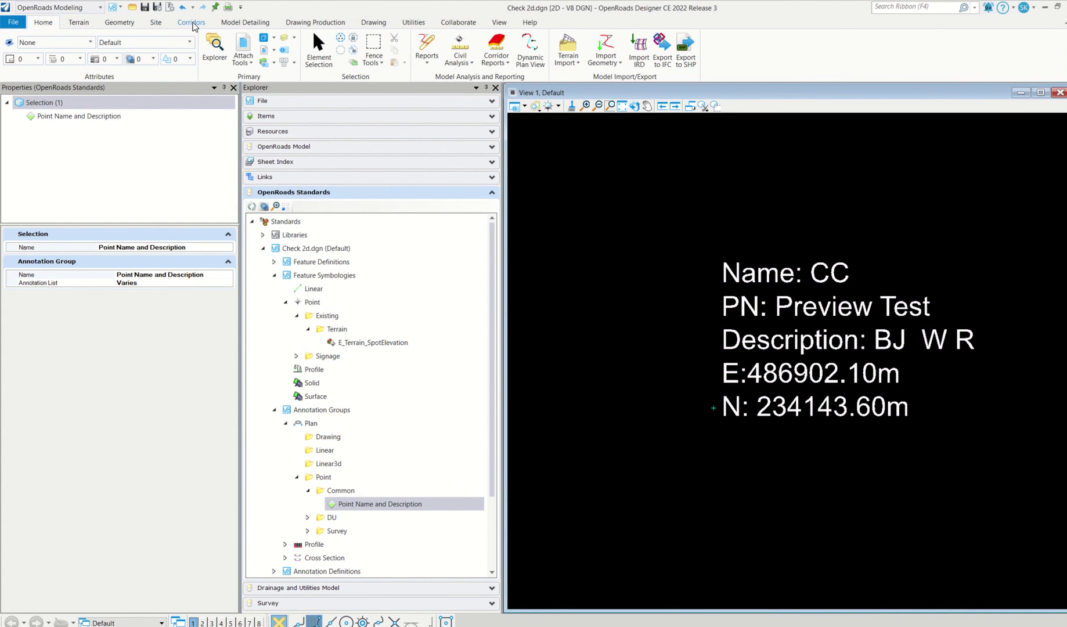
Remove the existing annotations from all elements in the model.
{"action": "left_click", "coordinate": [194, 23]}
{"action": "left_click", "coordinate": [315, 22]}
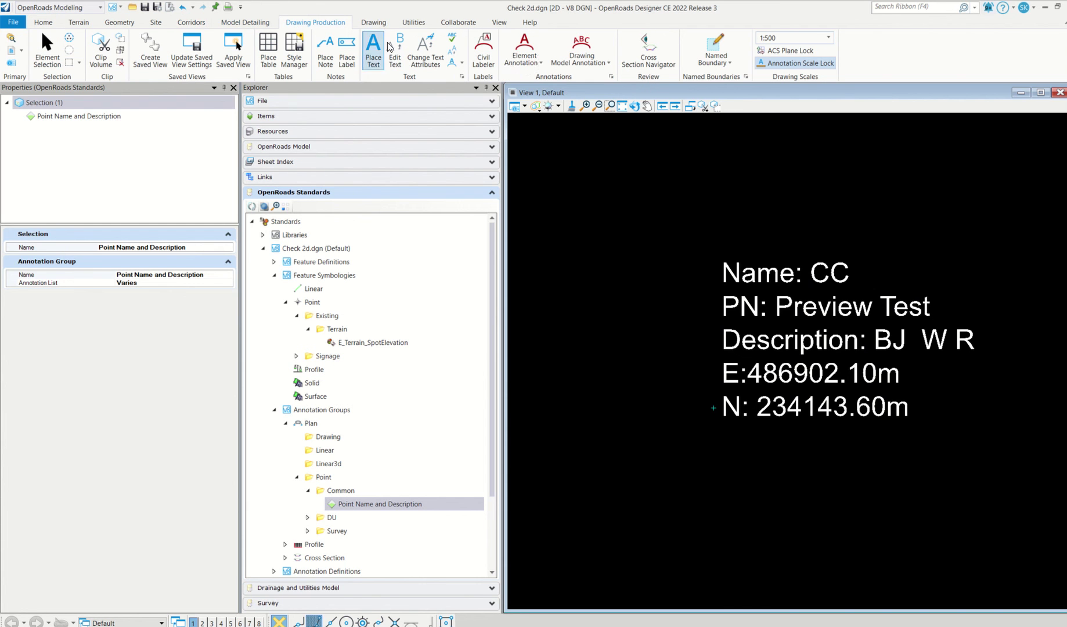
{"action": "left_click", "coordinate": [528, 68]}
{"action": "left_click", "coordinate": [558, 102]}
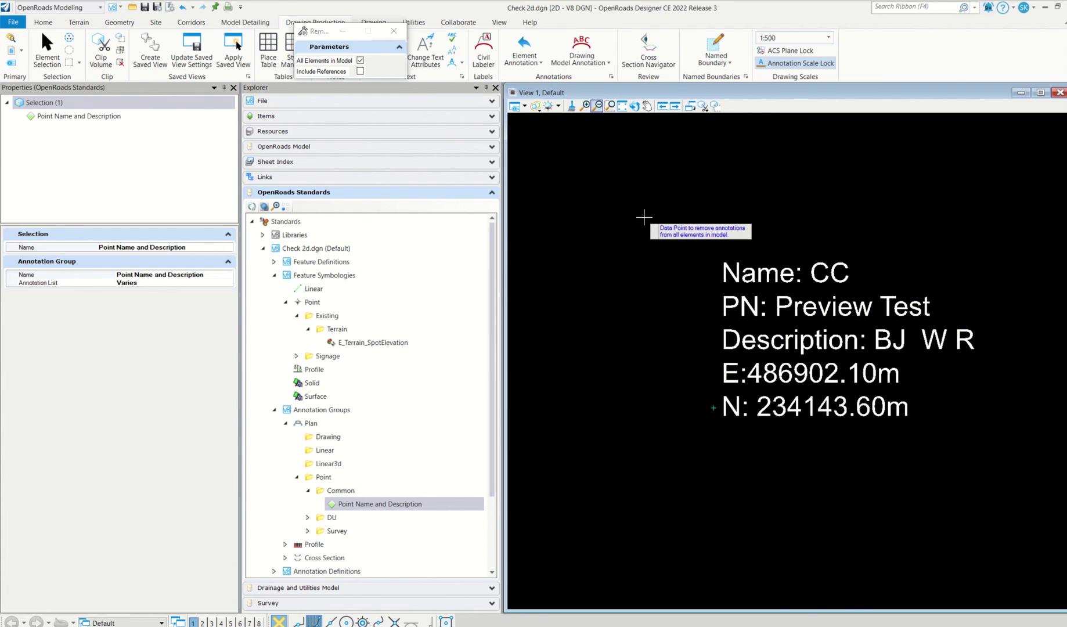
{"action": "left_click", "coordinate": [644, 218]}
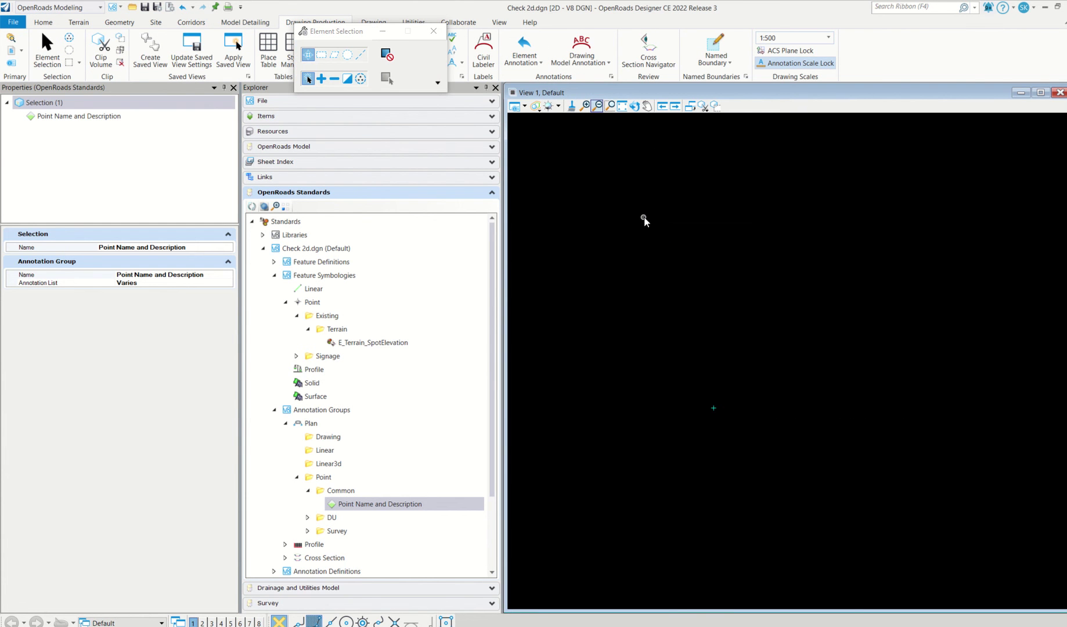
Annotate all elements in the model with the edited text favorite and check the resulting point labels.
{"action": "left_click", "coordinate": [532, 68]}
{"action": "left_click", "coordinate": [555, 86]}
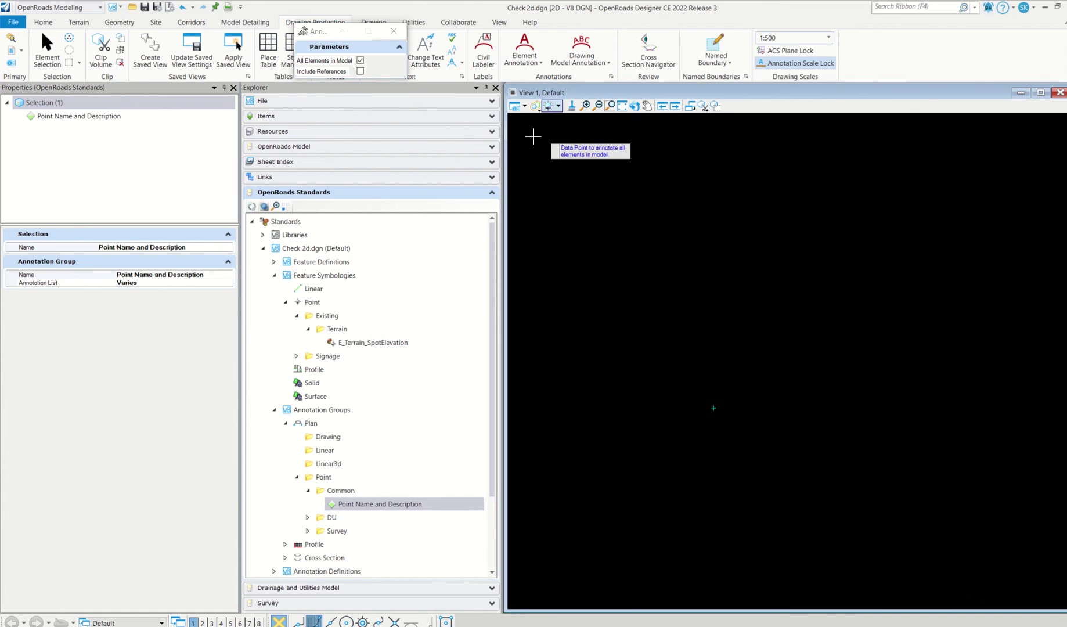
{"action": "left_click", "coordinate": [361, 61]}
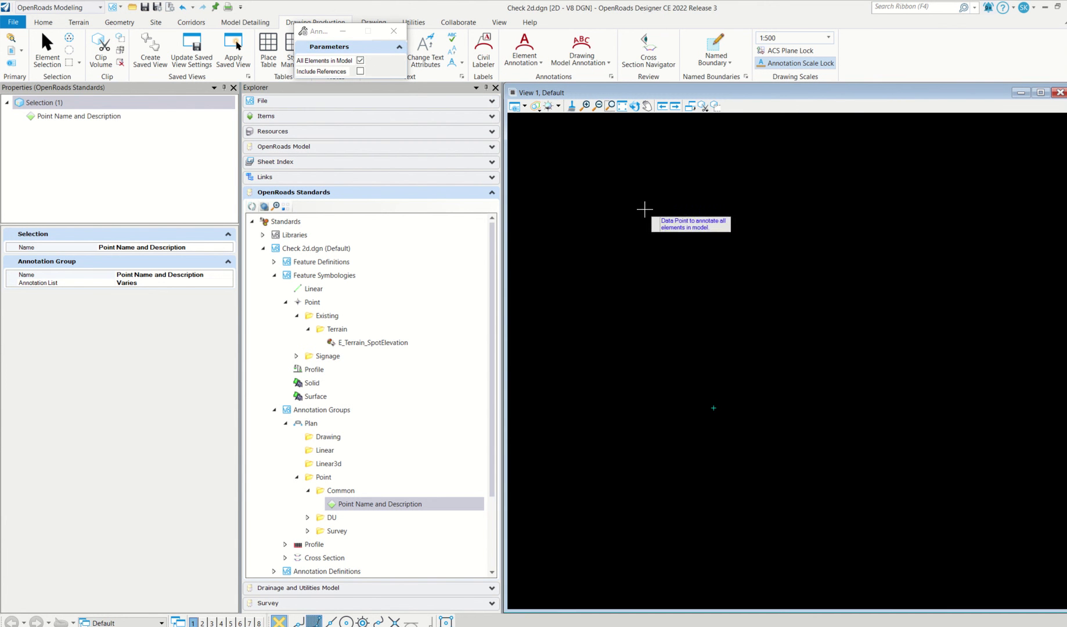
{"action": "left_click", "coordinate": [643, 211]}
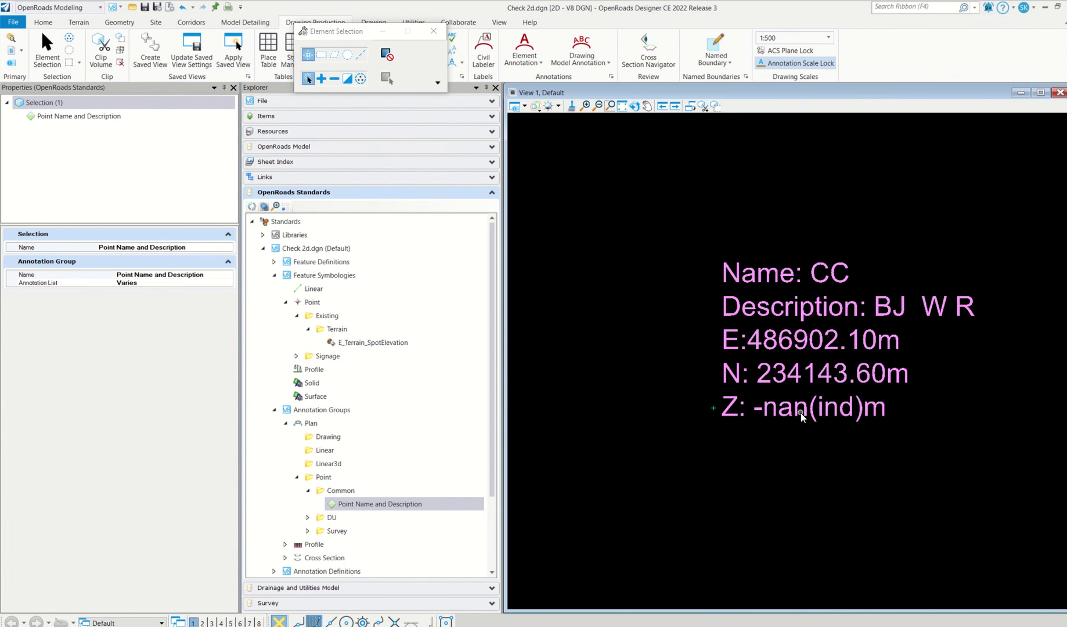
{"action": "mouse_move", "coordinate": [801, 416]}
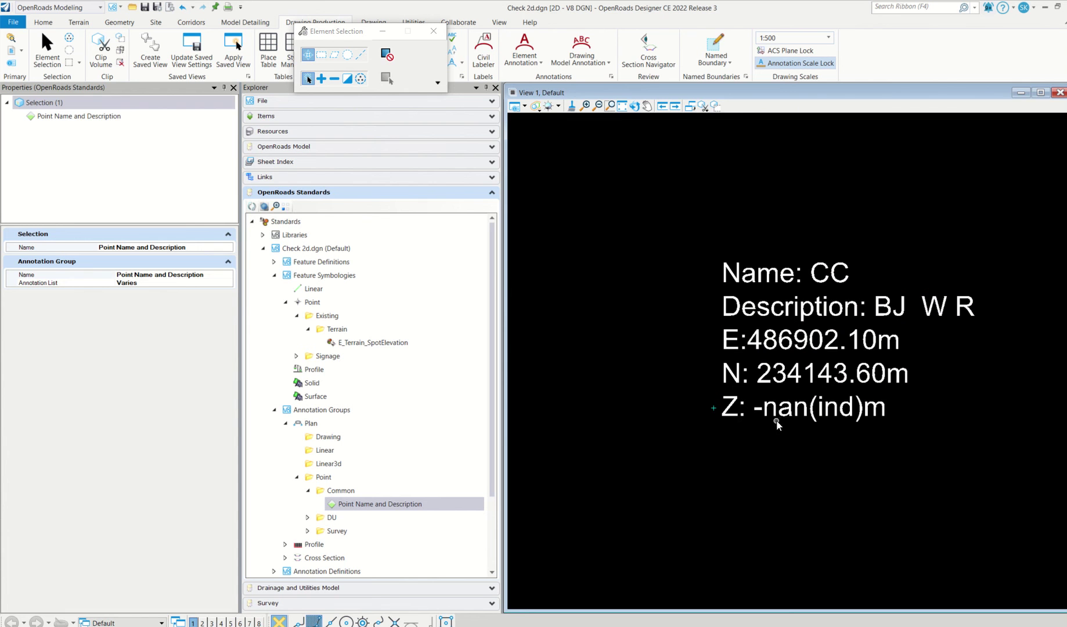
{"action": "mouse_move", "coordinate": [832, 419]}
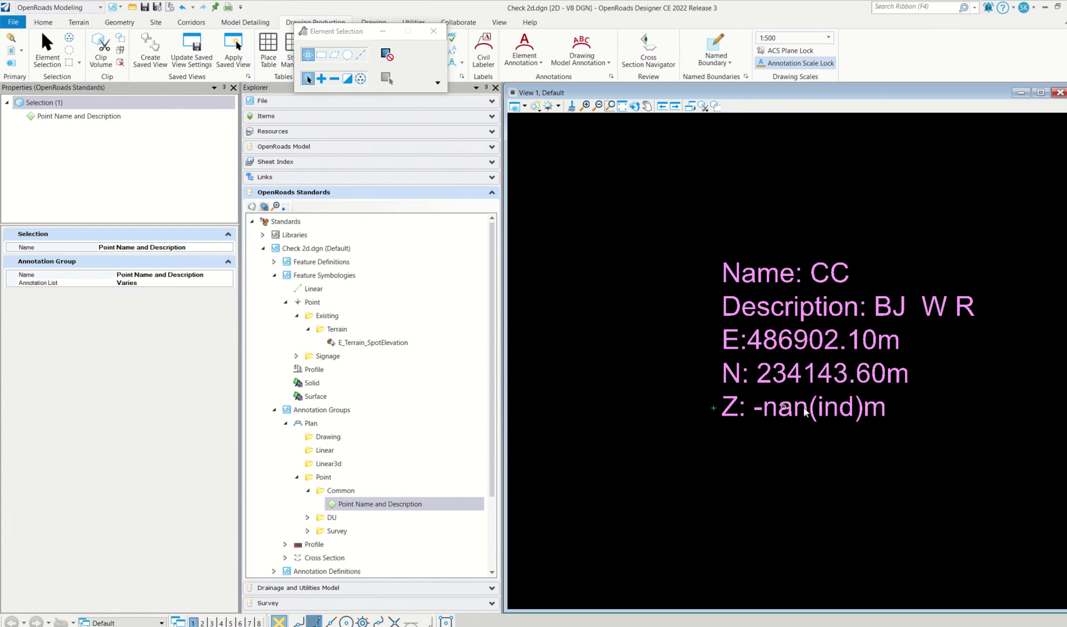
{"action": "scroll", "coordinate": [674, 290], "scroll_direction": "down", "scroll_amount": 3}
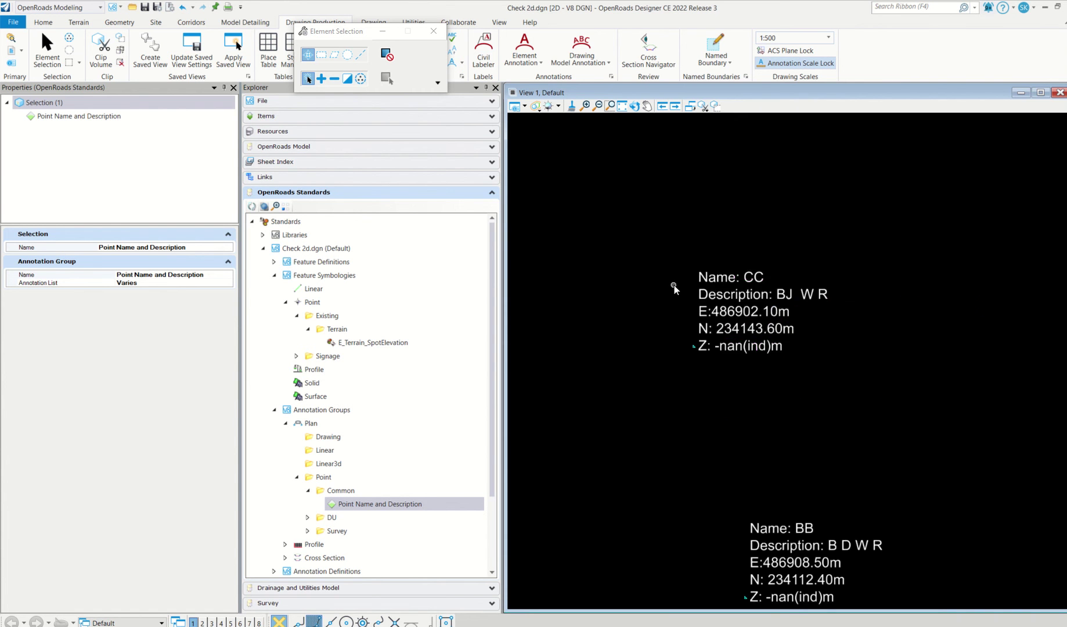
{"action": "scroll", "coordinate": [697, 325], "scroll_direction": "down", "scroll_amount": 6}
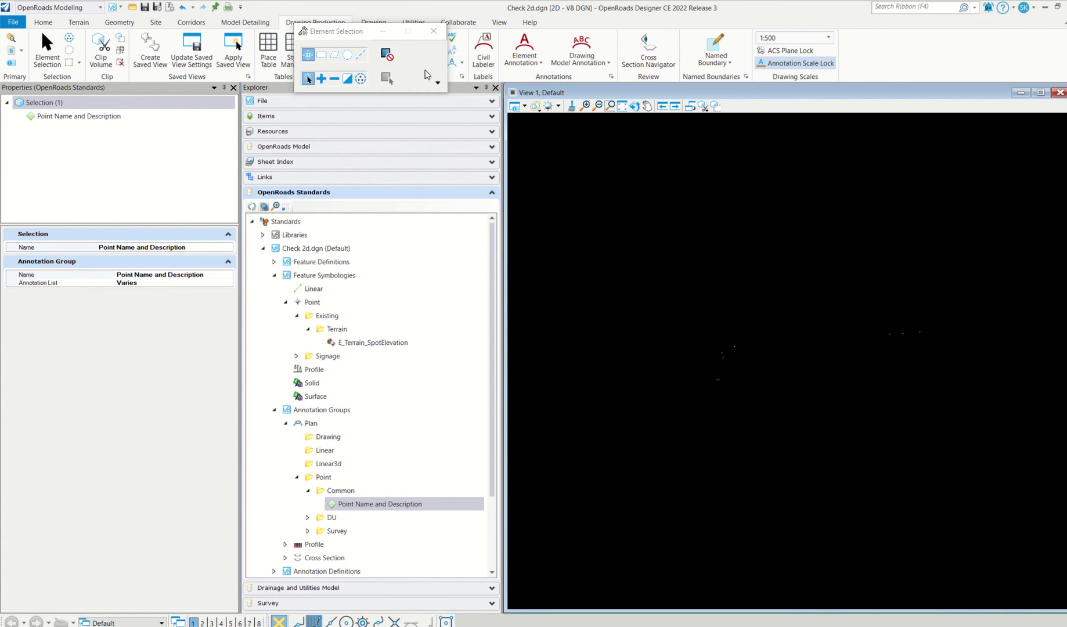
{"action": "left_click", "coordinate": [433, 31]}
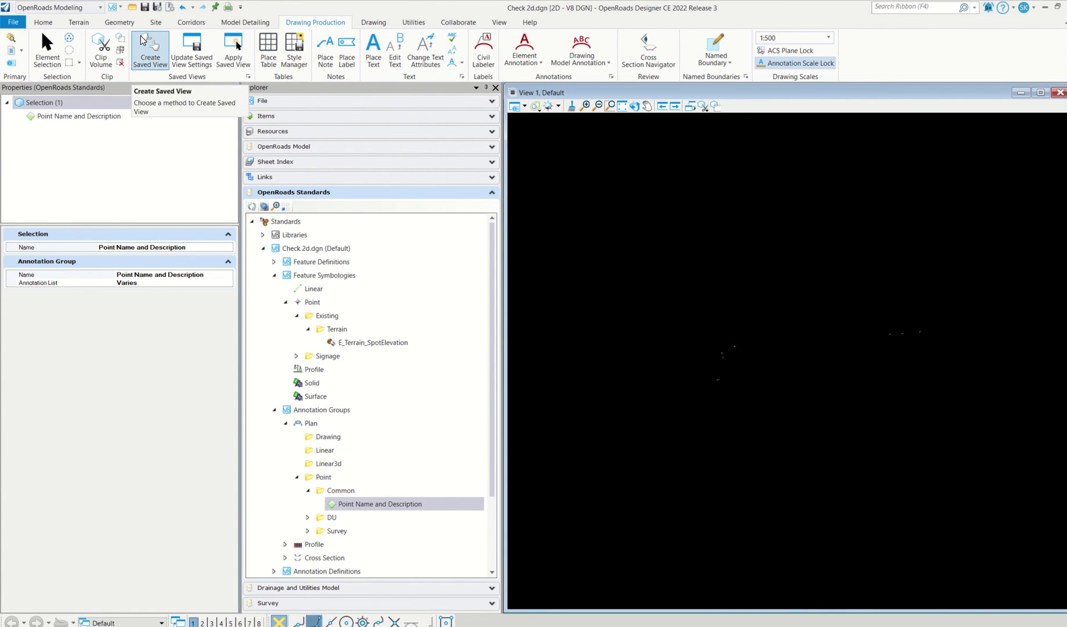
{"action": "left_click", "coordinate": [113, 23]}
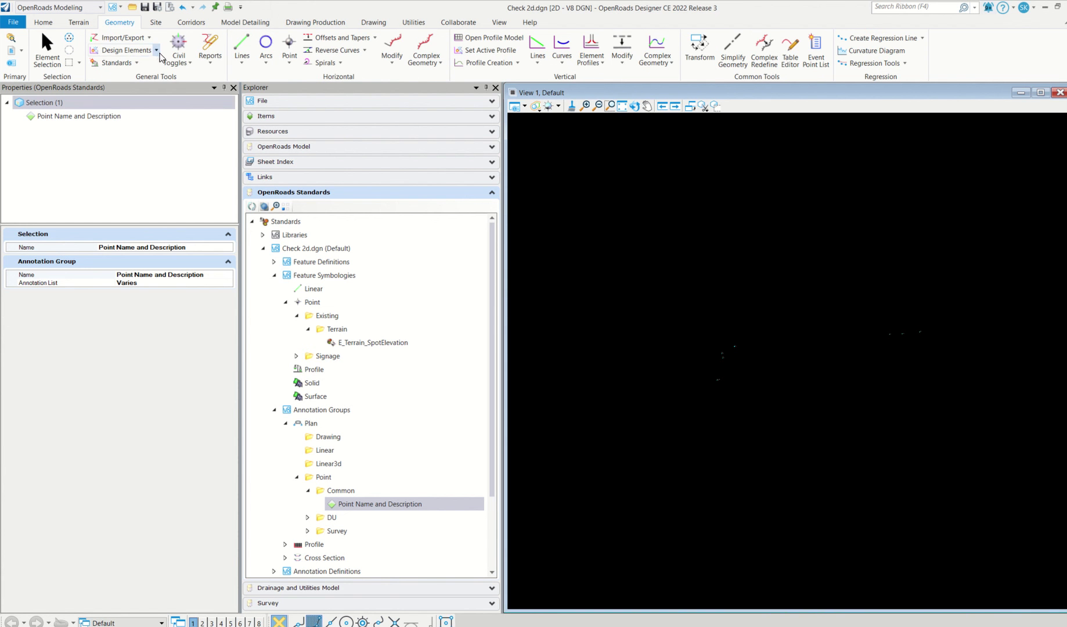
{"action": "left_click", "coordinate": [126, 50]}
{"action": "left_click", "coordinate": [121, 37]}
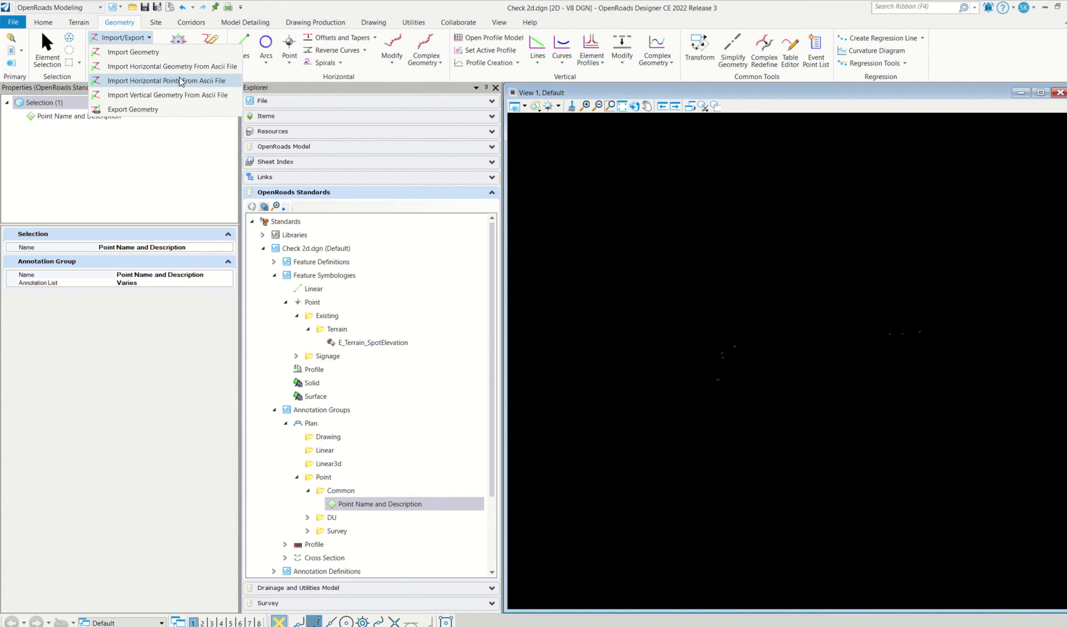
{"action": "left_click", "coordinate": [565, 267]}
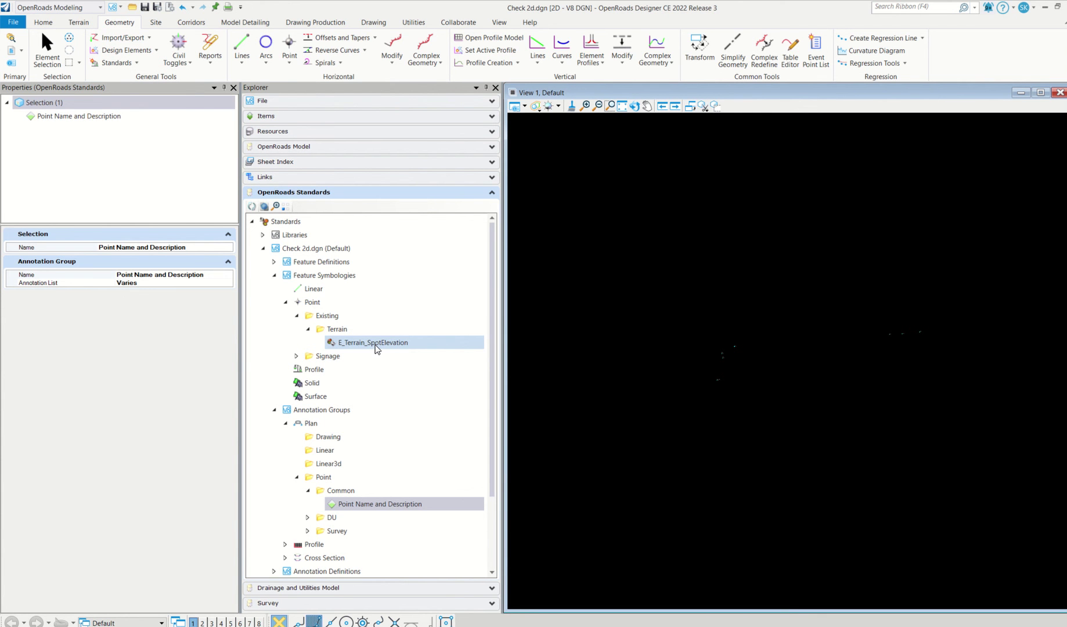
Review the properties of the E_Terrain_SpotElevation point symbology and the Point Name and Description annotation group, and inspect point DD's label.
{"action": "left_click", "coordinate": [375, 345]}
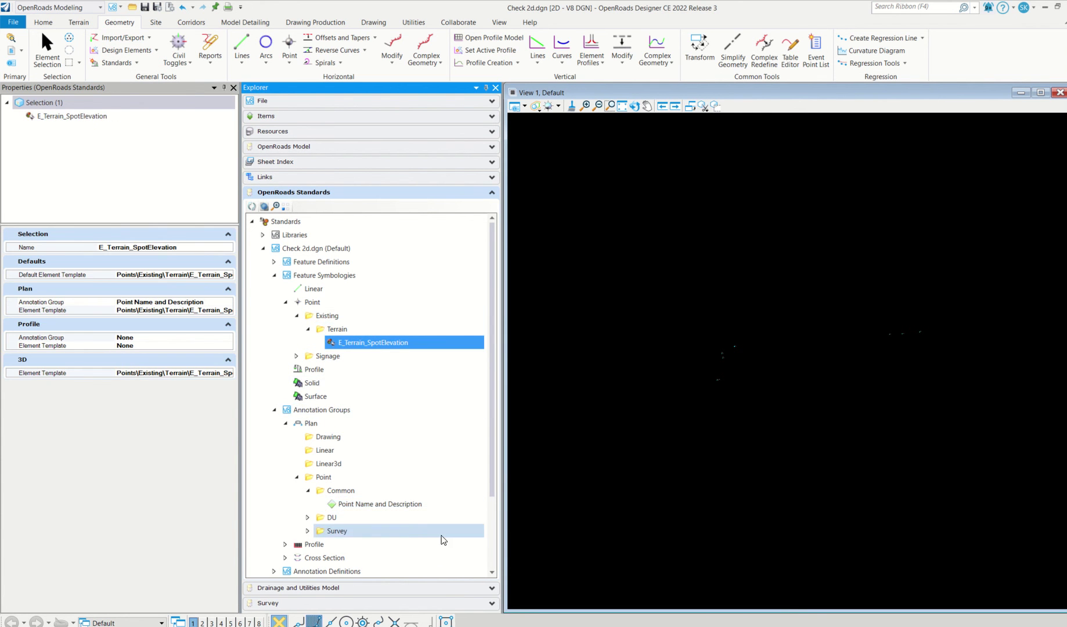
{"action": "left_click", "coordinate": [394, 504]}
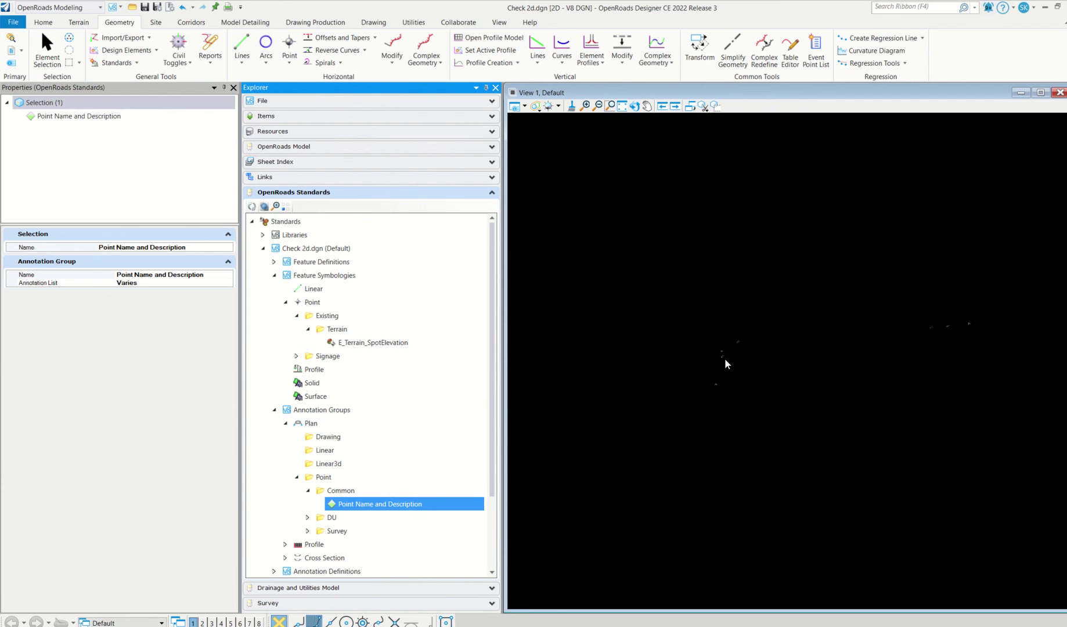
{"action": "scroll", "coordinate": [772, 306], "scroll_direction": "up", "scroll_amount": 4}
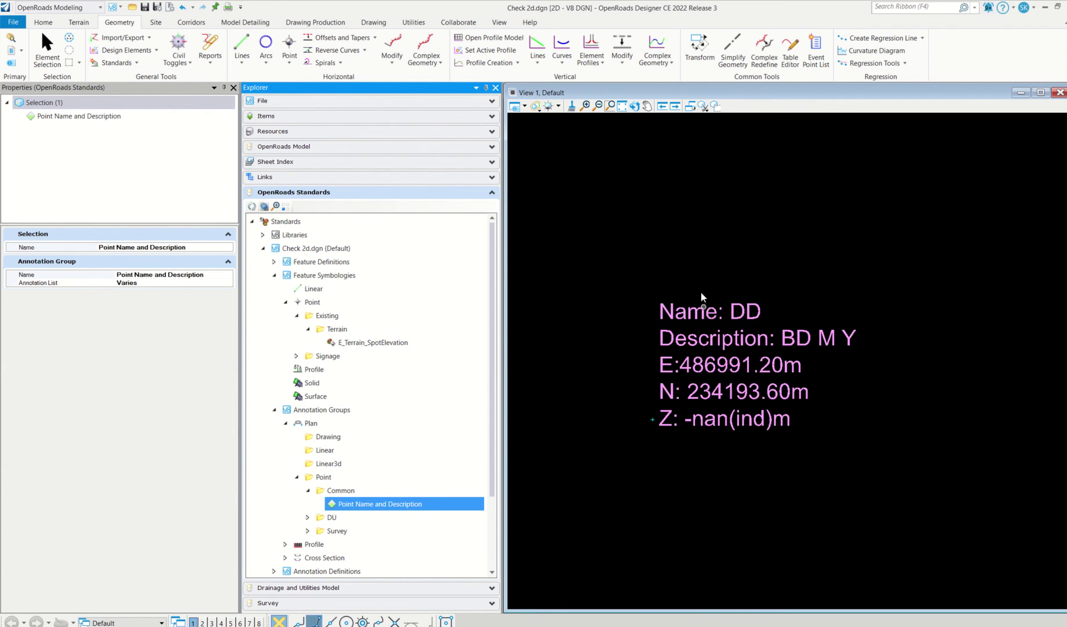